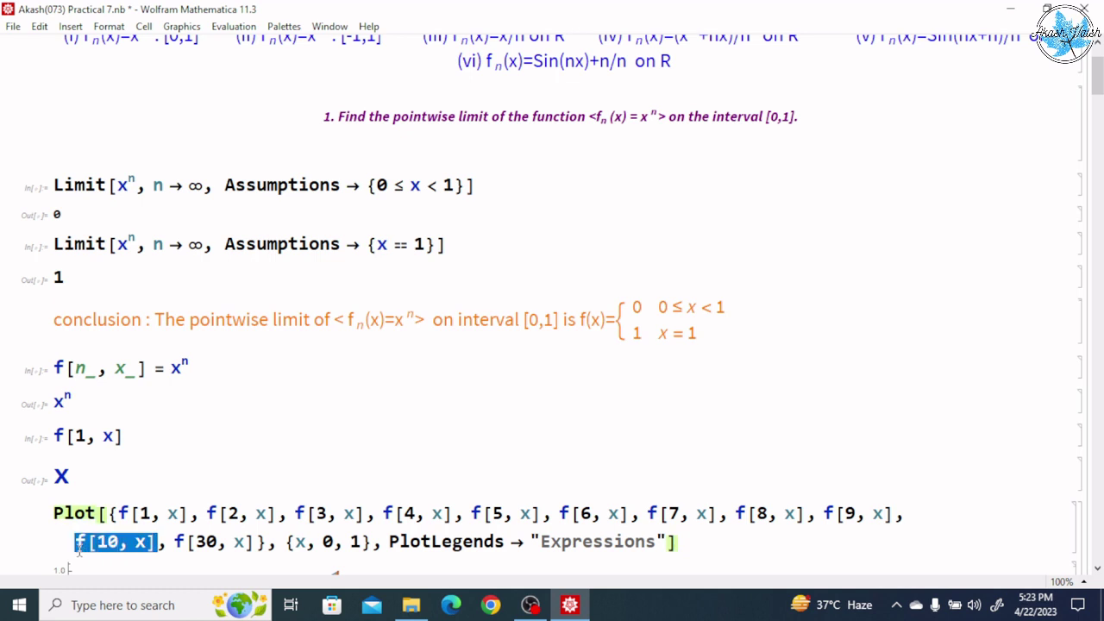
# - Examine the multi-function Plot command for problem 1, covering f[30, x], the x range and the PlotLegends "Expressions" option
pyautogui.moveTo(175, 545); pyautogui.dragTo(256, 545)
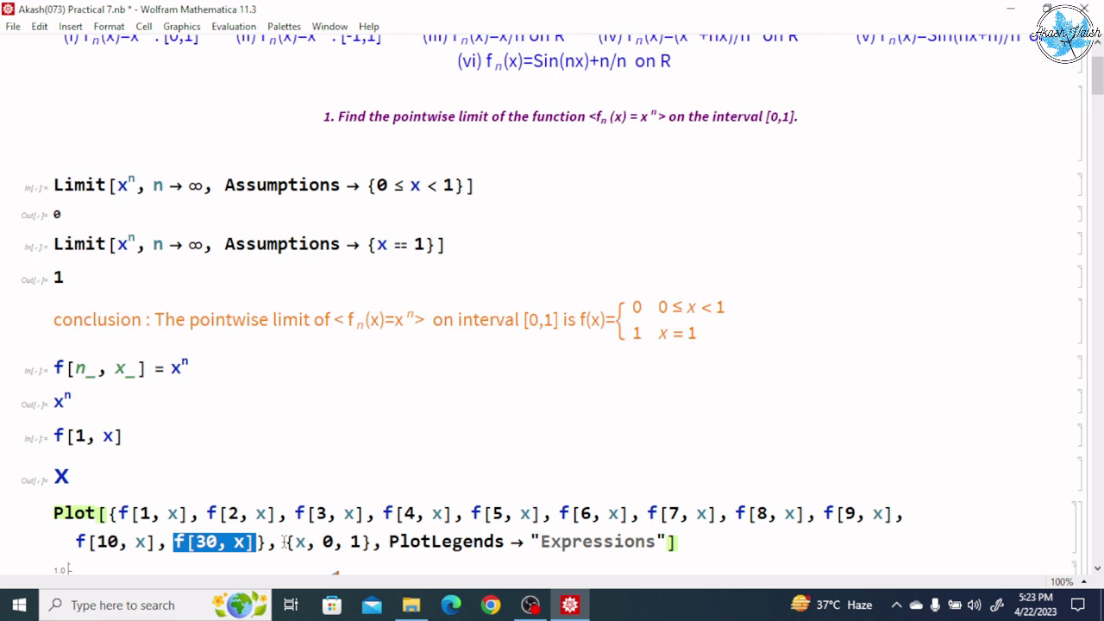
pyautogui.moveTo(283, 542)
pyautogui.mouseDown()
pyautogui.moveTo(385, 552)
pyautogui.moveTo(373, 542)
pyautogui.moveTo(288, 548)
pyautogui.mouseUp()
pyautogui.click(305, 573)
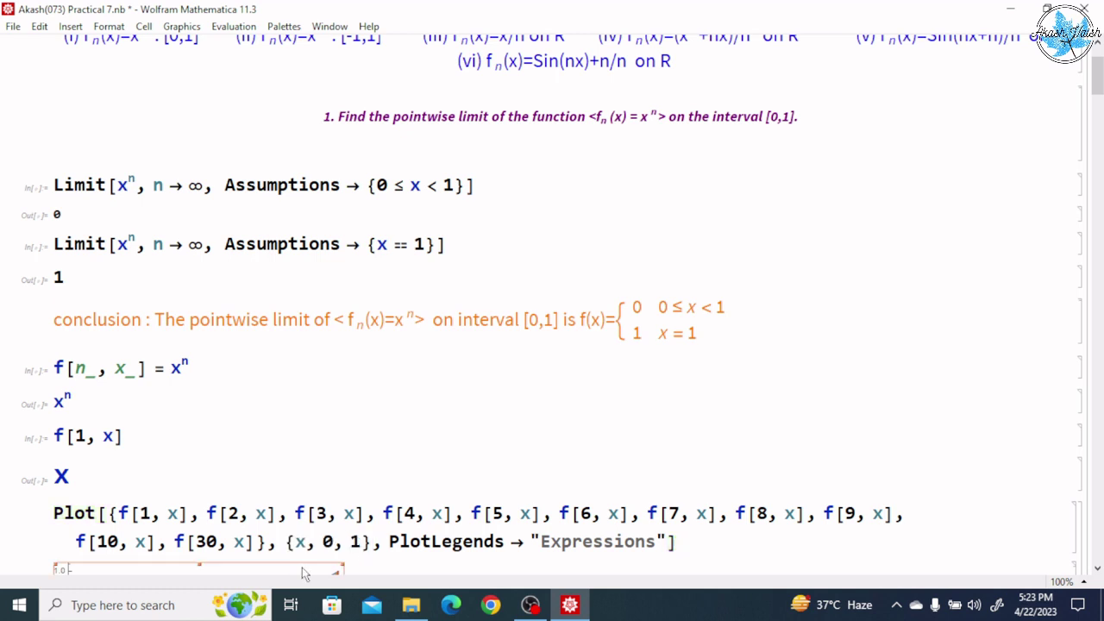
pyautogui.click(386, 549)
pyautogui.moveTo(386, 549); pyautogui.dragTo(522, 540)
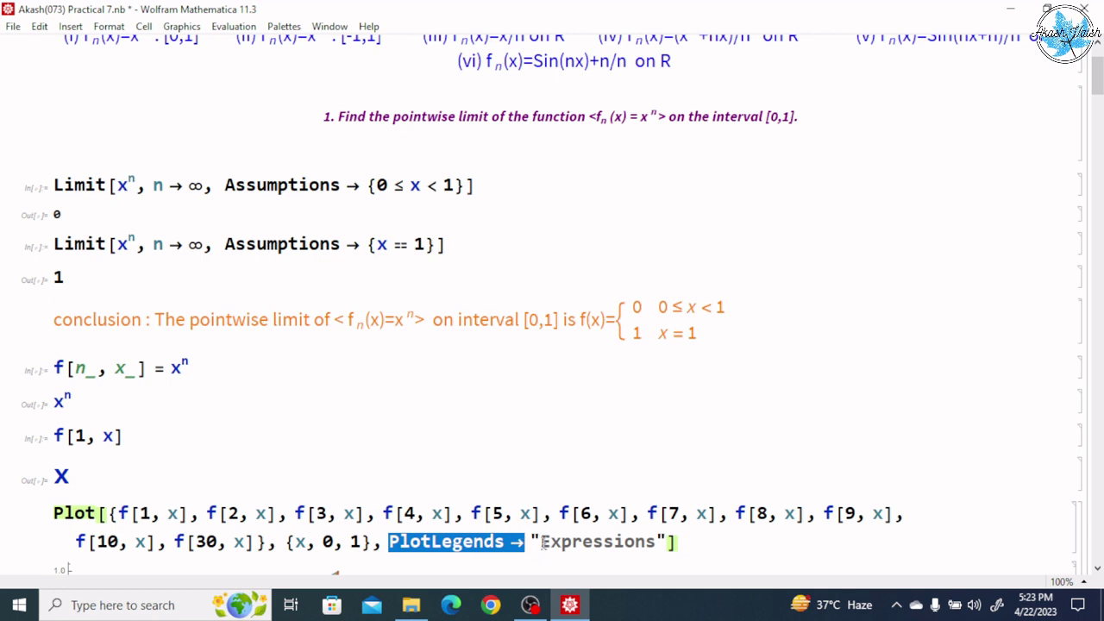
pyautogui.moveTo(539, 552); pyautogui.dragTo(665, 548)
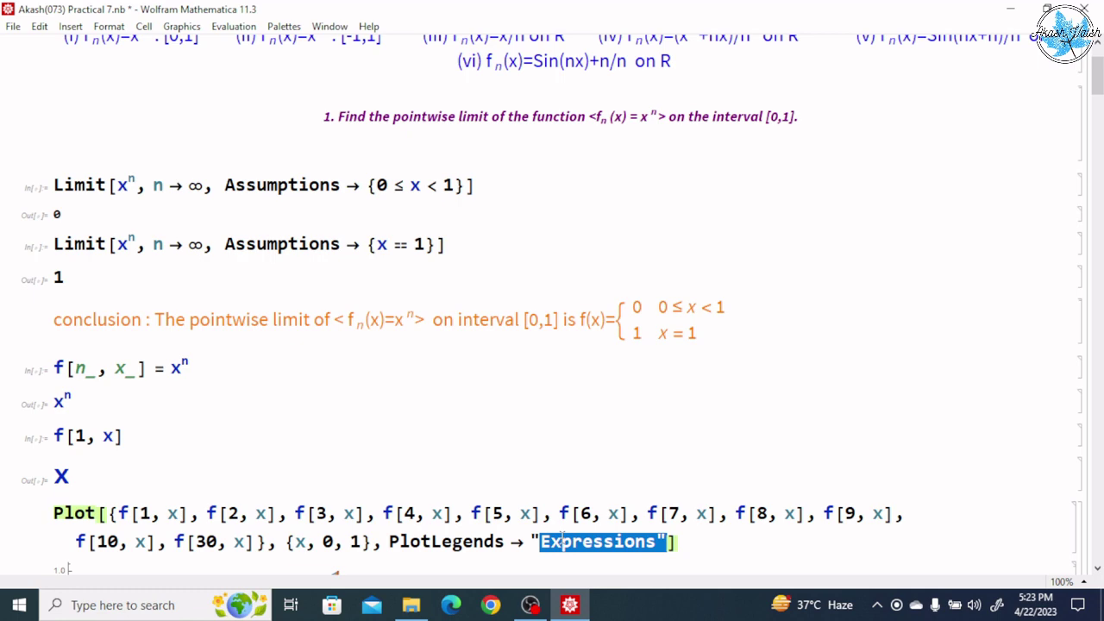
pyautogui.scroll(1, 562, 541)
pyautogui.scroll(-1, 561, 541)
# - Enlarge the plot of f[1, x] through f[10, x] and f[30, x] in problem 1
pyautogui.click(1098, 569)
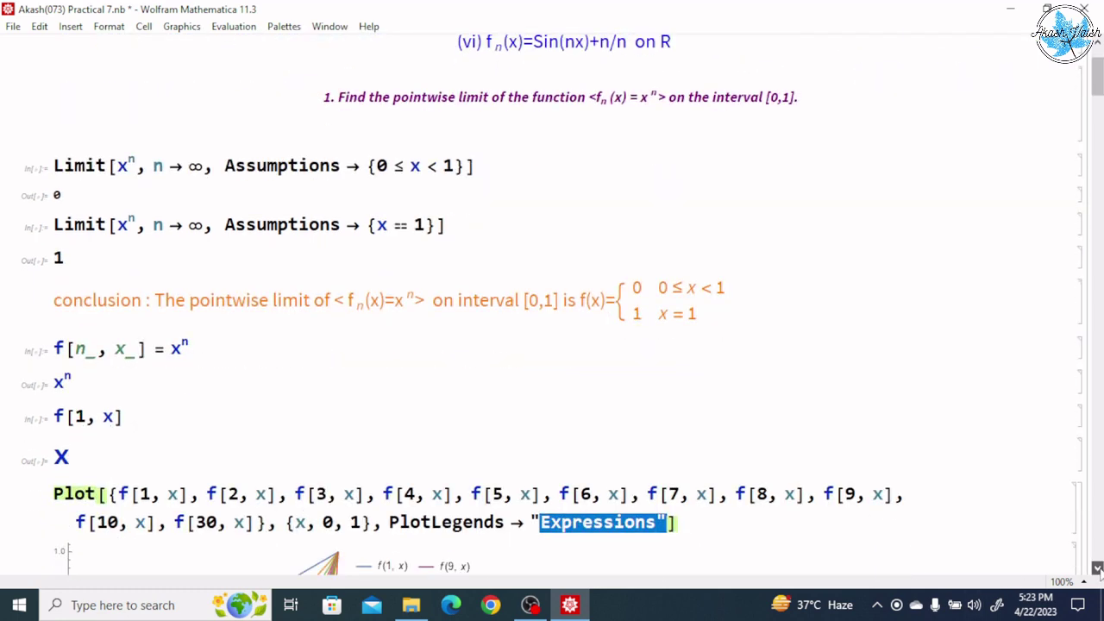
pyautogui.scroll(-4, 1098, 570)
pyautogui.click(267, 474)
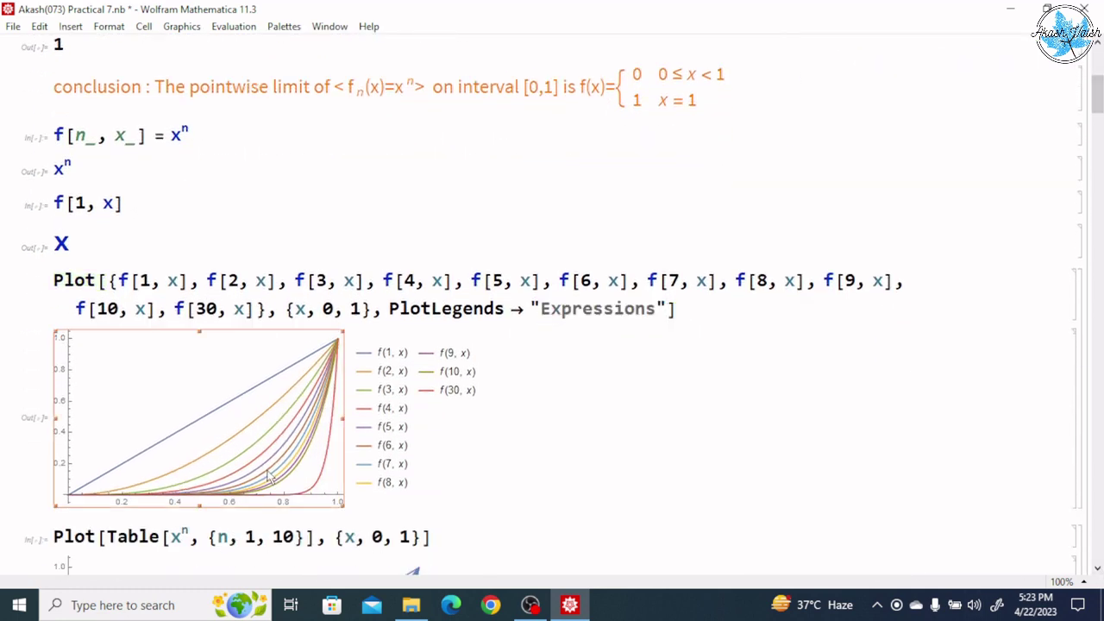
pyautogui.moveTo(345, 335); pyautogui.dragTo(415, 297)
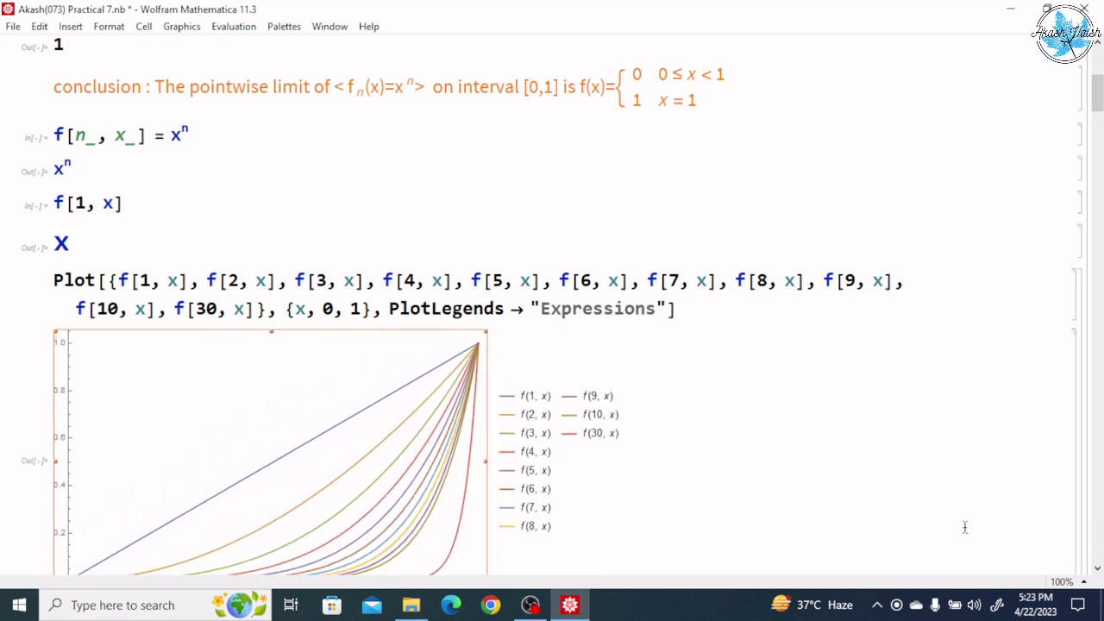
pyautogui.scroll(-1, 1098, 569)
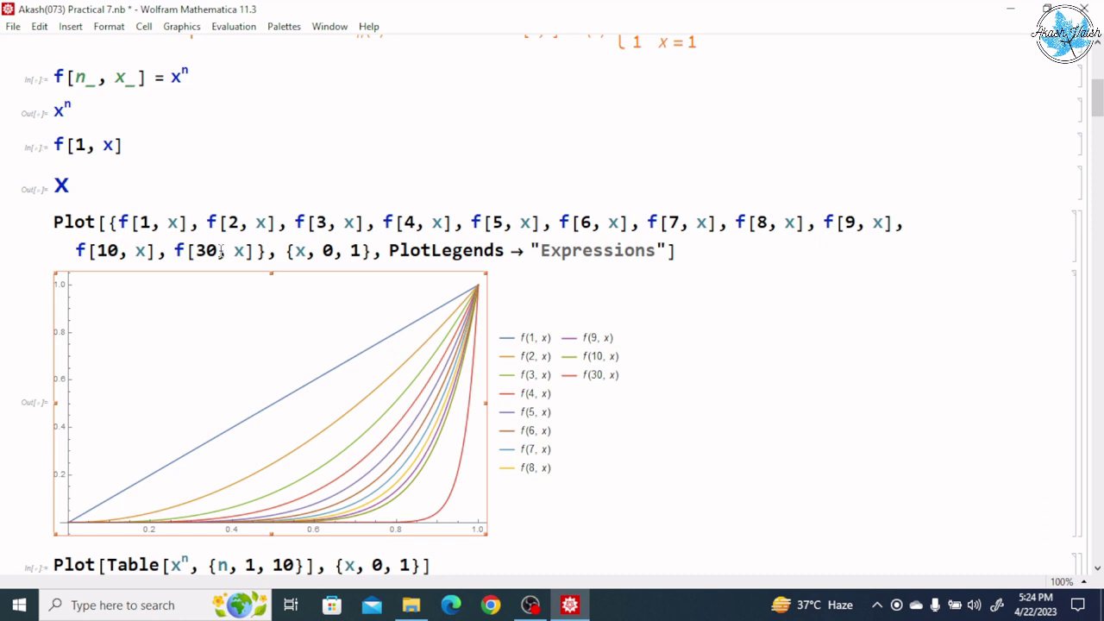
pyautogui.scroll(-1, 221, 251)
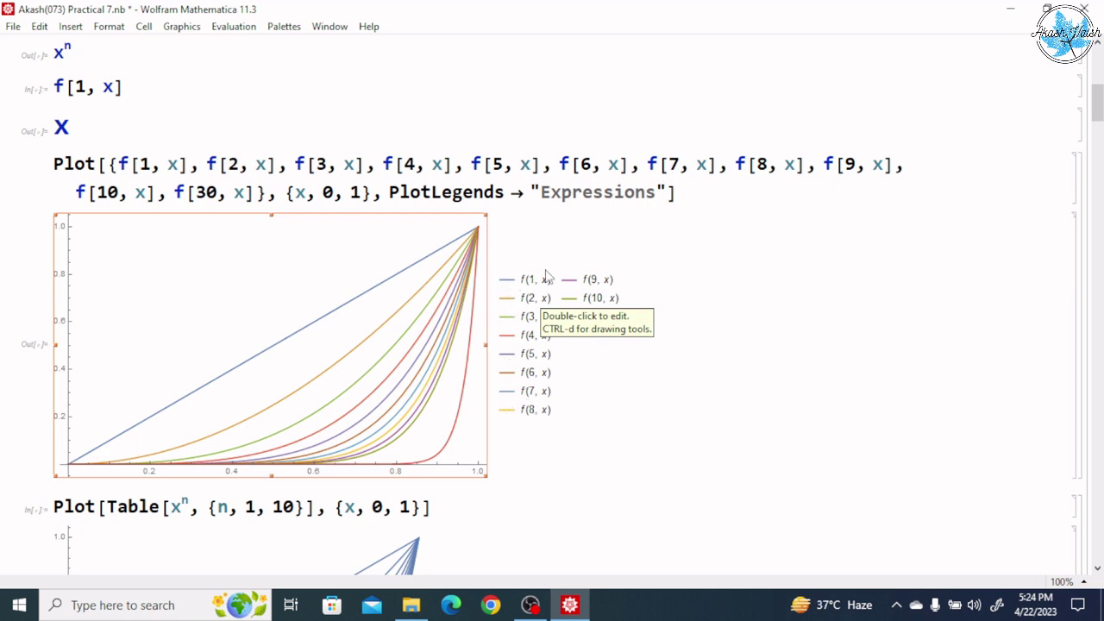
# - Examine the f(30, x) legend entry and the arguments of the Plot[Table[x^n, {n, 1, 10}], {x, 0, 1}] command
pyautogui.click(584, 333)
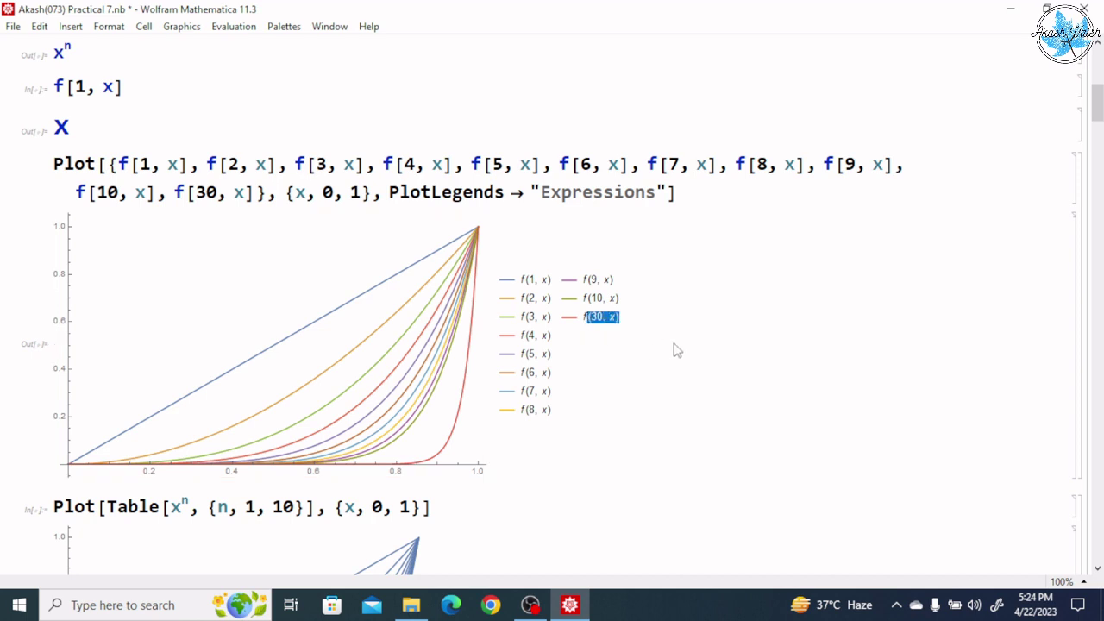
pyautogui.click(661, 352)
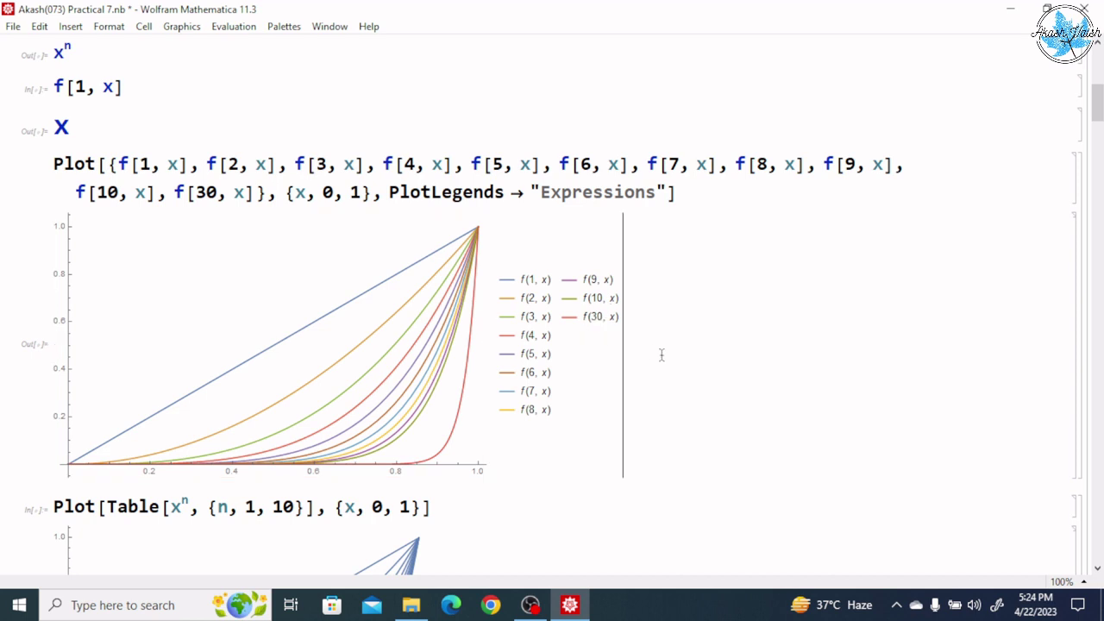
pyautogui.click(1098, 569)
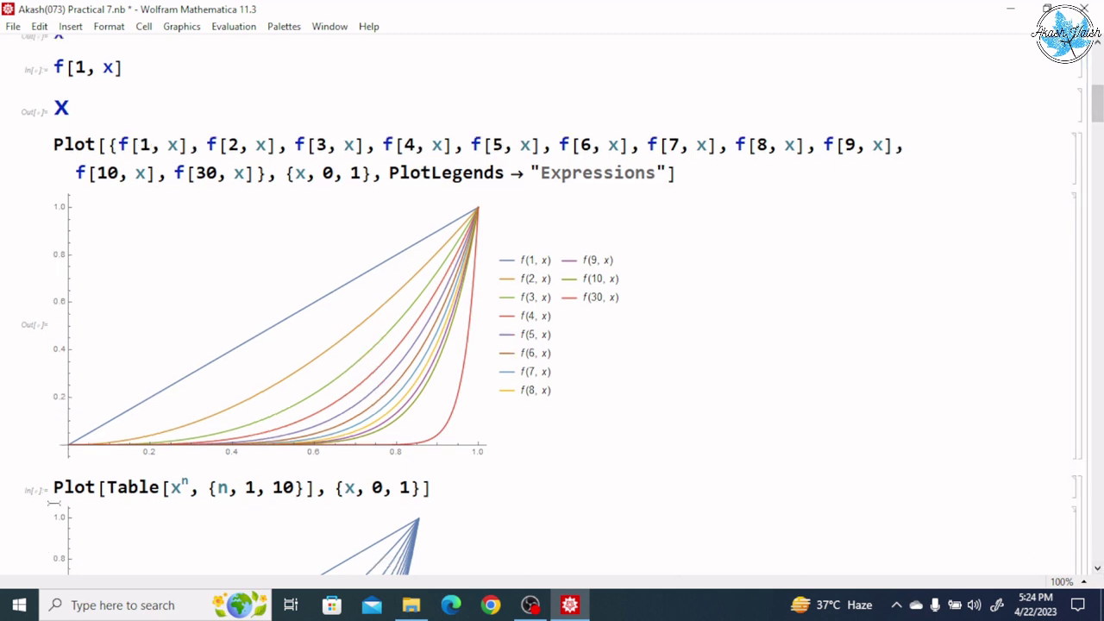
pyautogui.moveTo(54, 488); pyautogui.dragTo(153, 503)
pyautogui.click(107, 490)
pyautogui.doubleClick(158, 490)
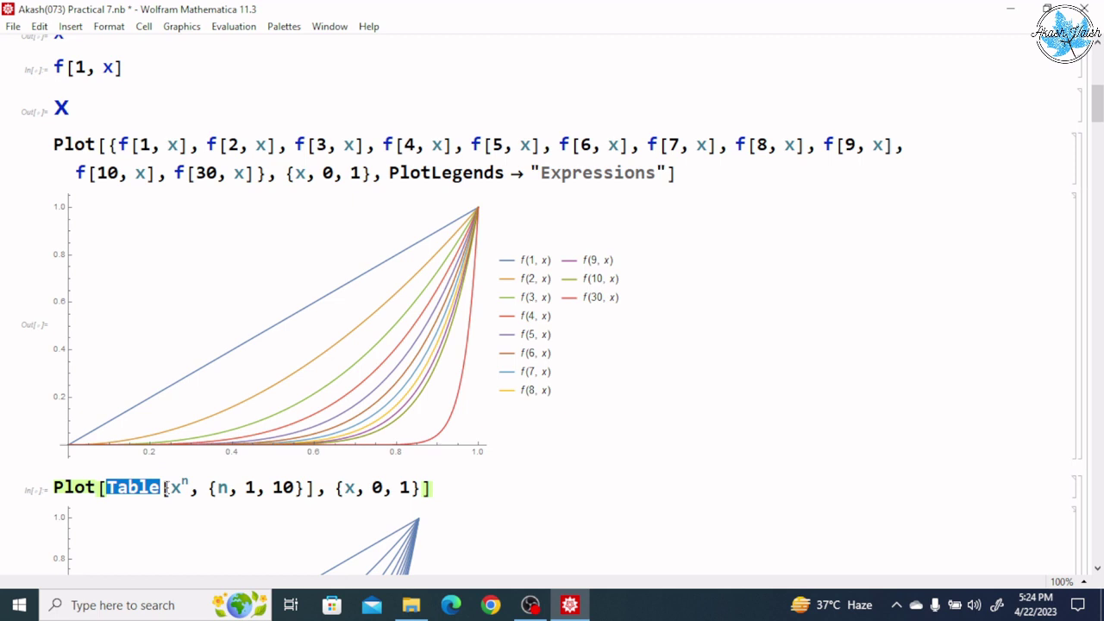
pyautogui.doubleClick(178, 488)
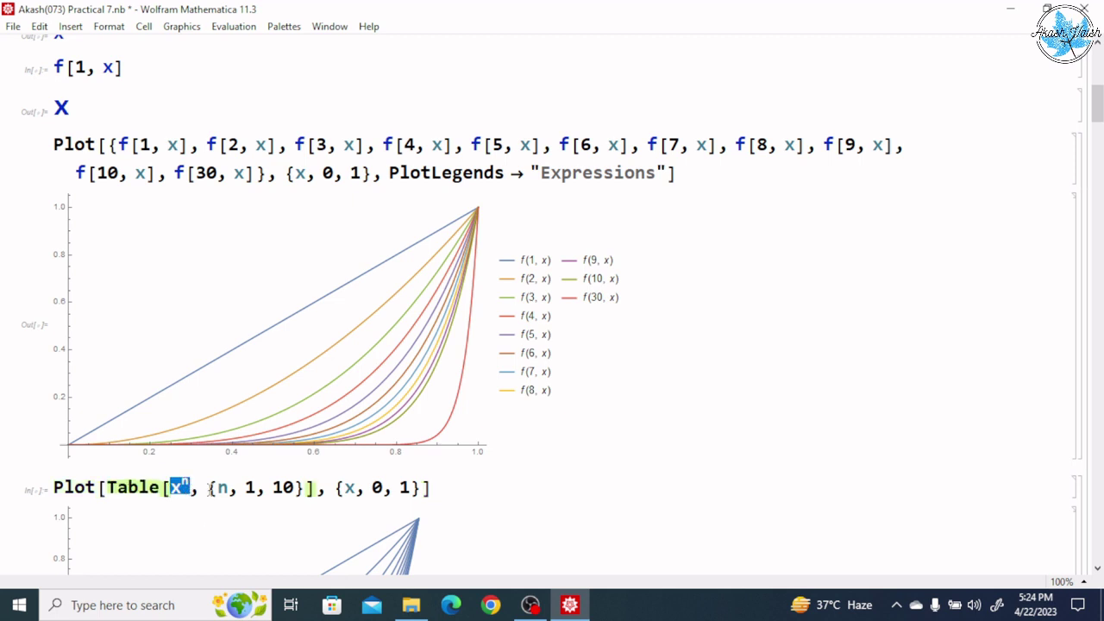
pyautogui.moveTo(210, 488); pyautogui.dragTo(319, 489)
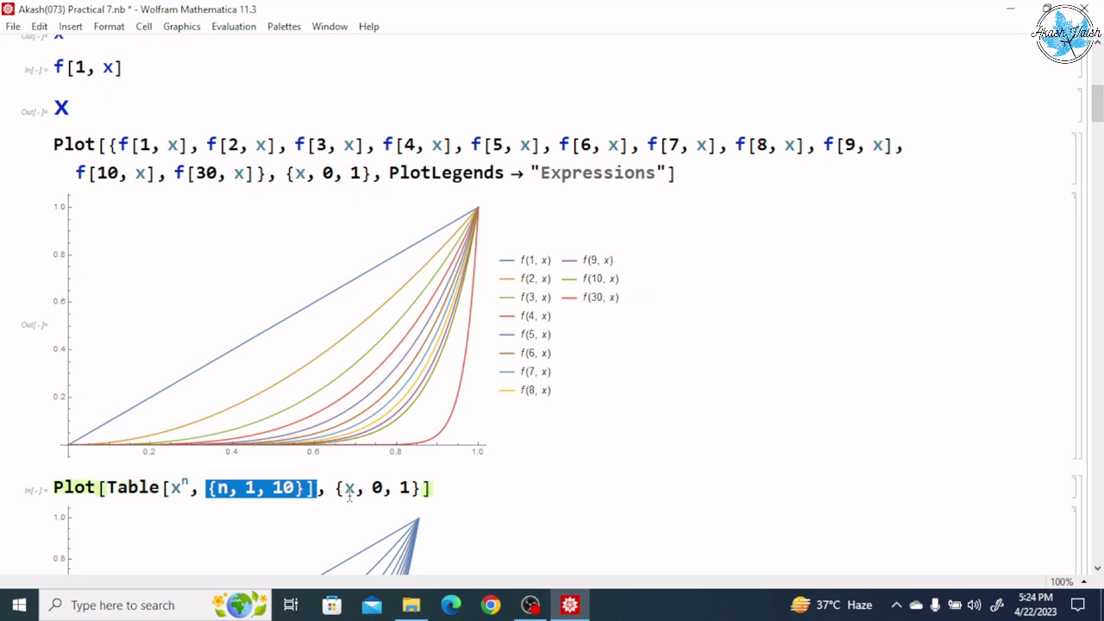
pyautogui.doubleClick(338, 488)
pyautogui.click(290, 523)
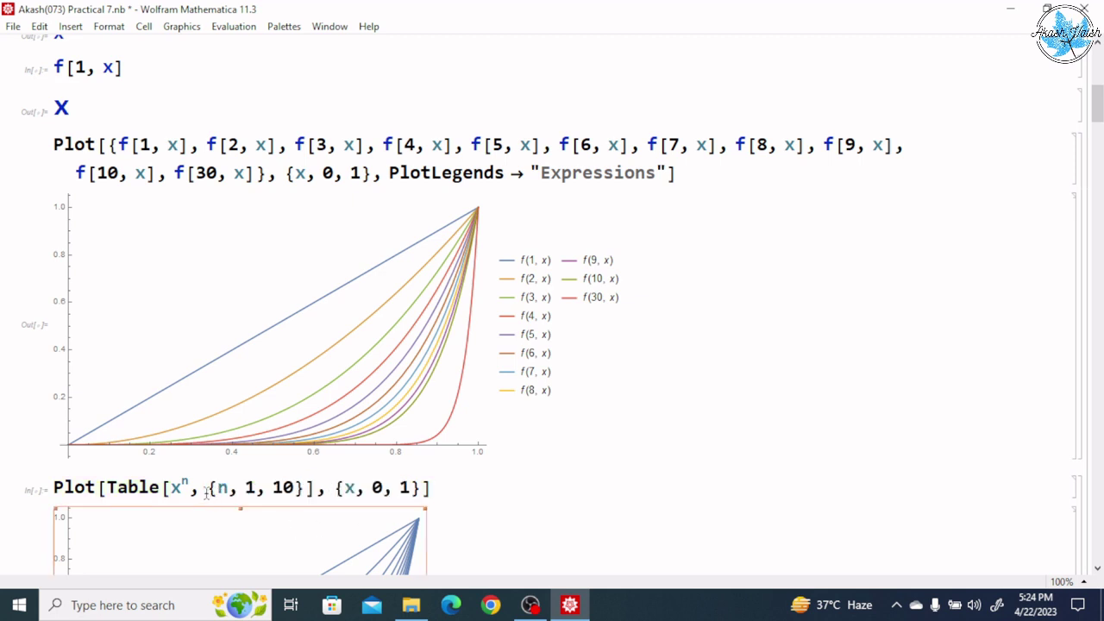
pyautogui.moveTo(207, 488); pyautogui.dragTo(420, 490)
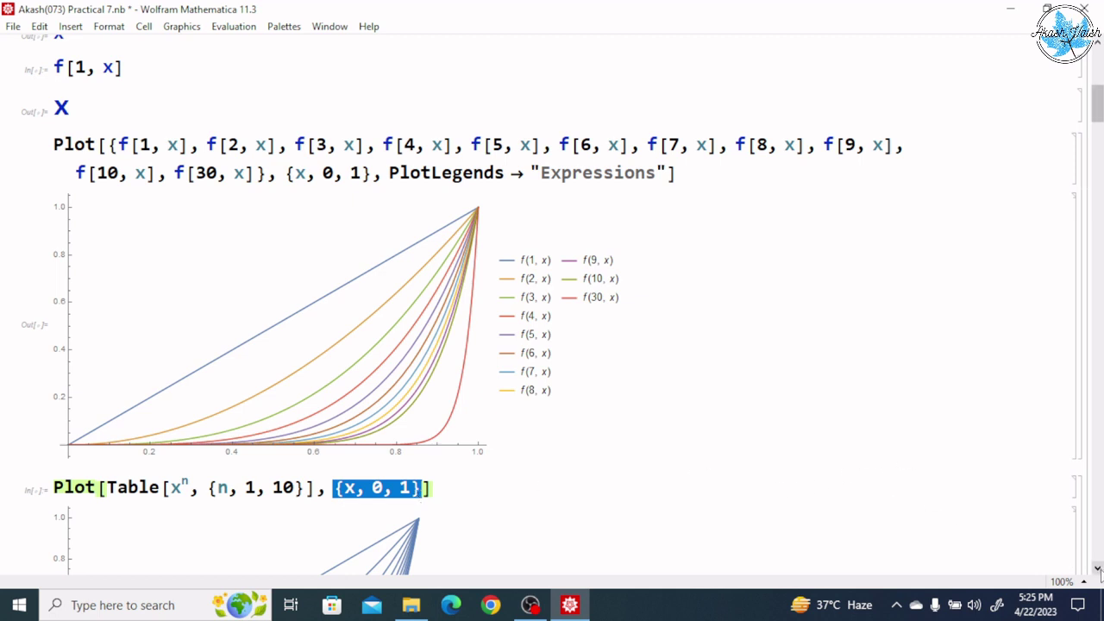
# - Enlarge the output plot of the Table-based x^n curves
pyautogui.scroll(-5, 1101, 571)
pyautogui.click(287, 415)
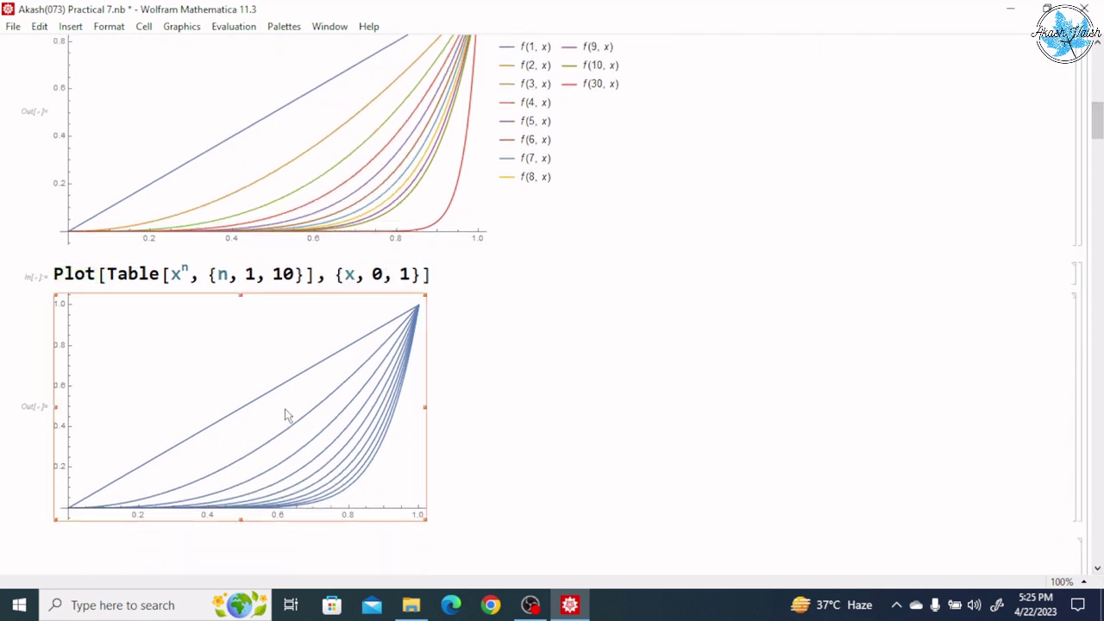
pyautogui.moveTo(423, 296); pyautogui.dragTo(537, 271)
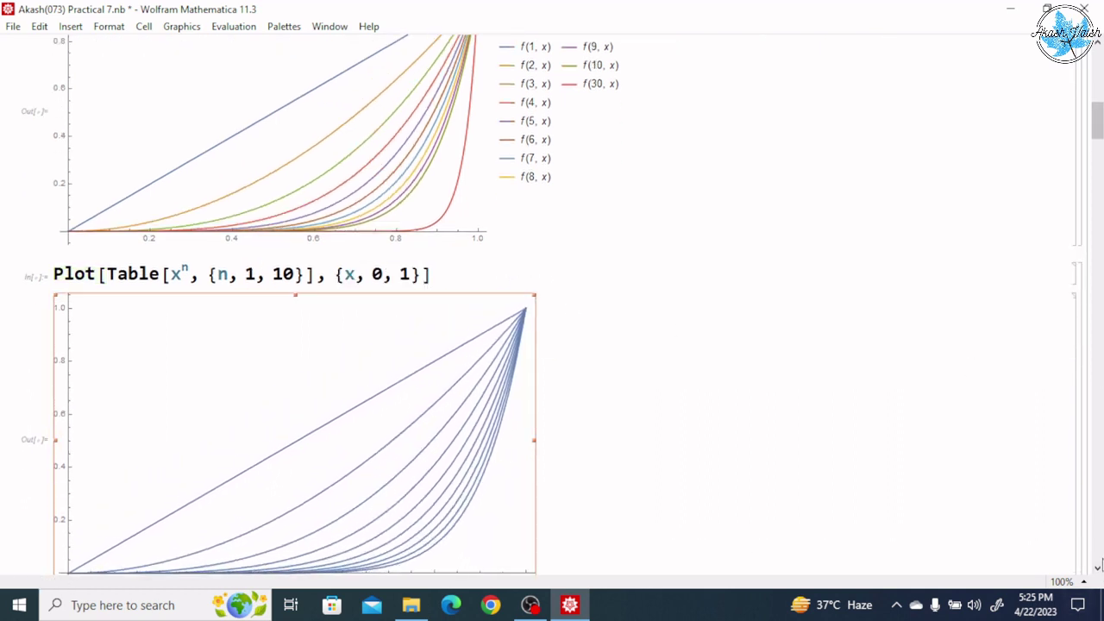
pyautogui.scroll(-1, 1099, 568)
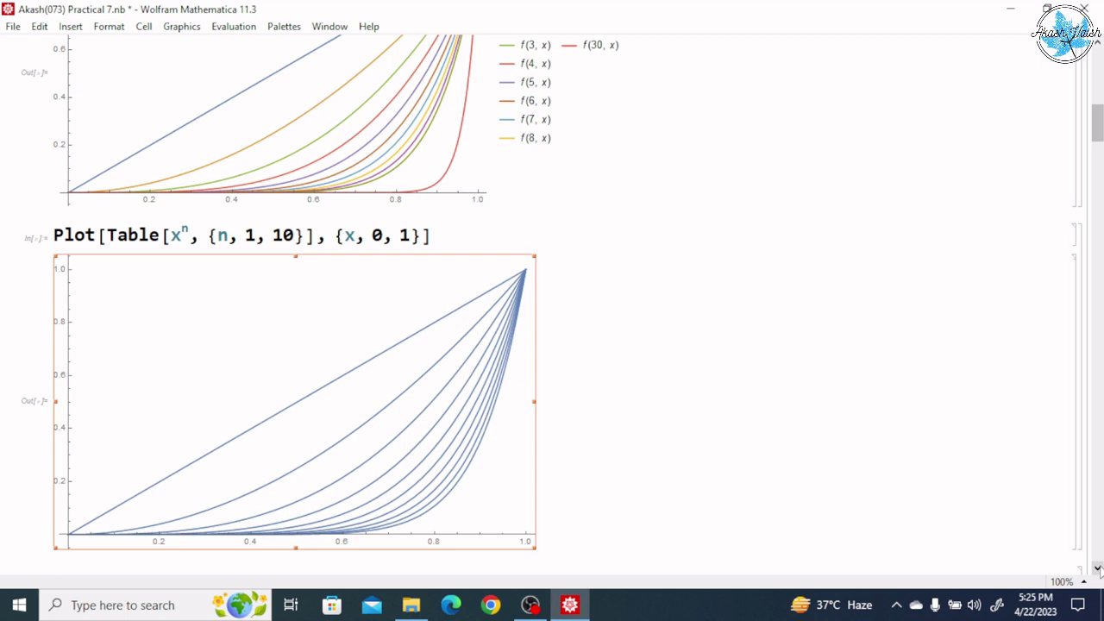
# - Set the upper limit of n in the Table-based Plot command to 20 and re-evaluate it
pyautogui.moveTo(271, 235); pyautogui.dragTo(278, 236)
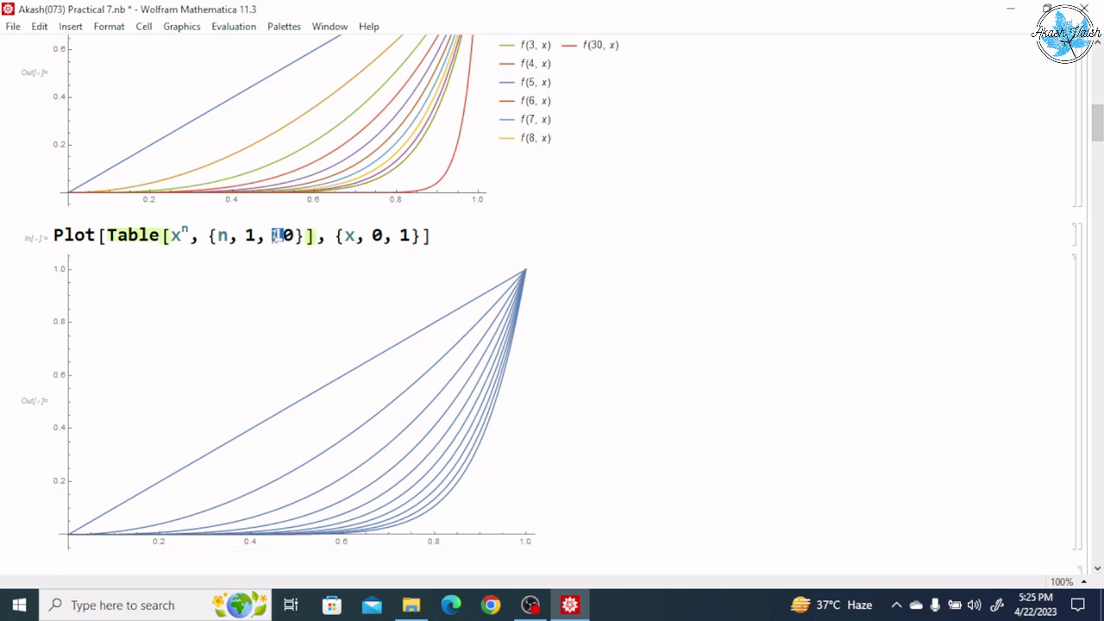
pyautogui.write('2')
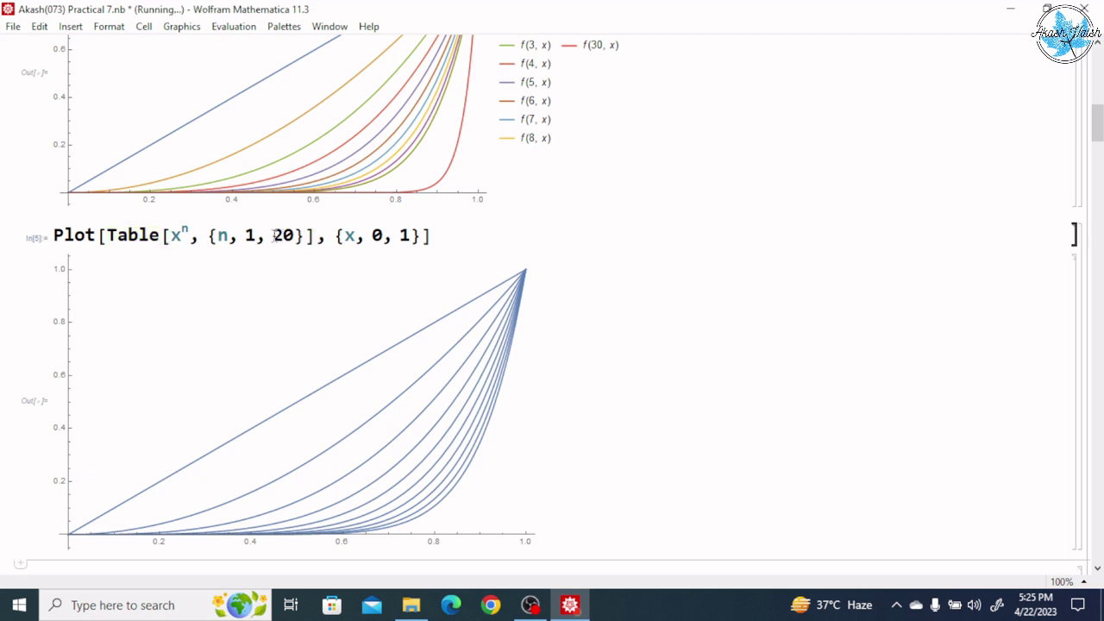
pyautogui.hotkey('shift', 'Return')
pyautogui.click(441, 232)
pyautogui.hotkey('shift', 'Return')
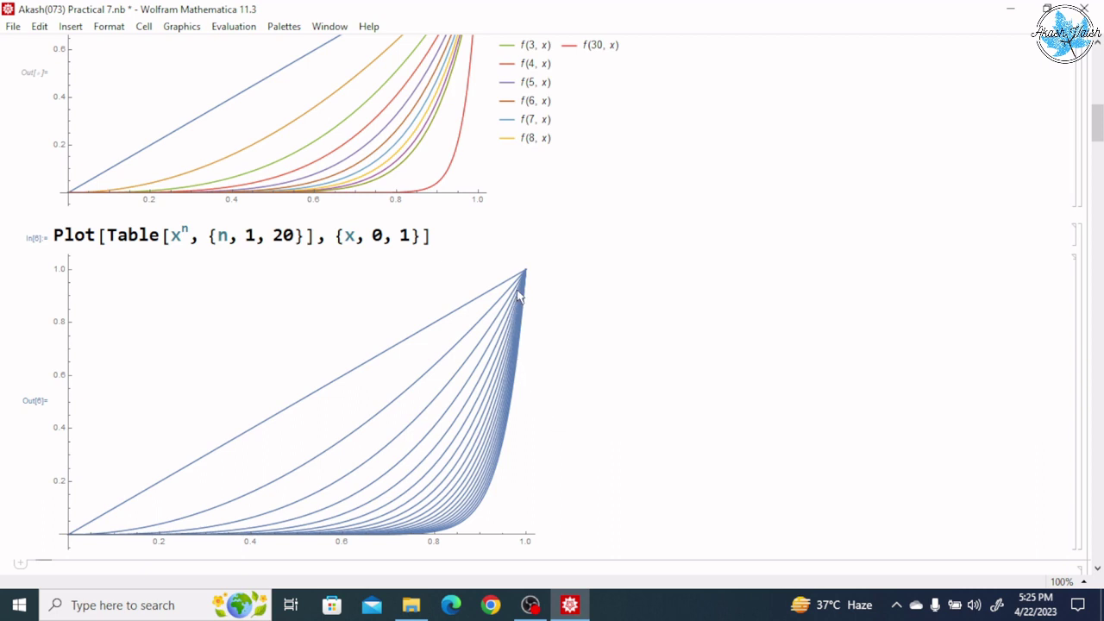
pyautogui.click(336, 237)
pyautogui.moveTo(346, 237); pyautogui.dragTo(420, 245)
pyautogui.click(402, 262)
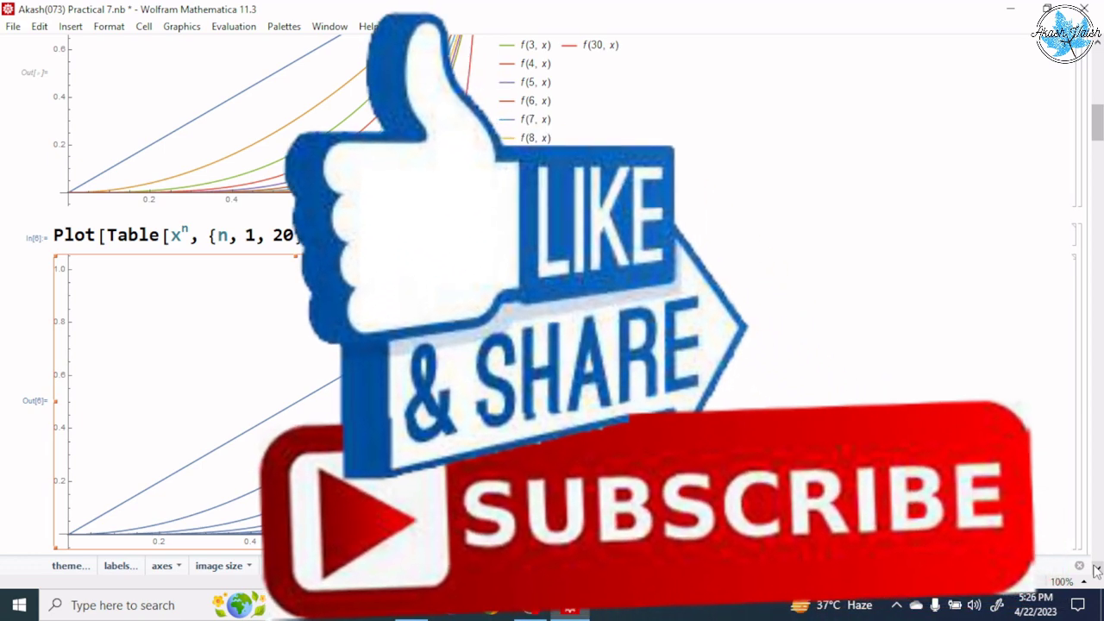
# - Examine problem 2's function x^n and interval [-1,1], and the arguments of its Limit command with the assumption -1 < x < 1
pyautogui.scroll(-6, 1096, 569)
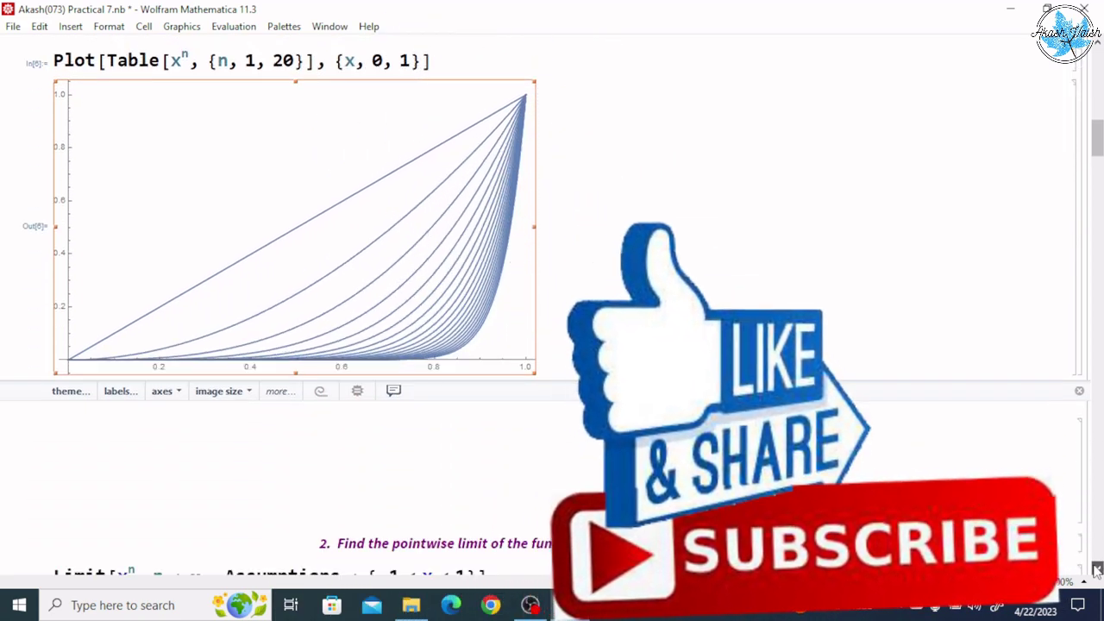
pyautogui.scroll(-6, 1096, 569)
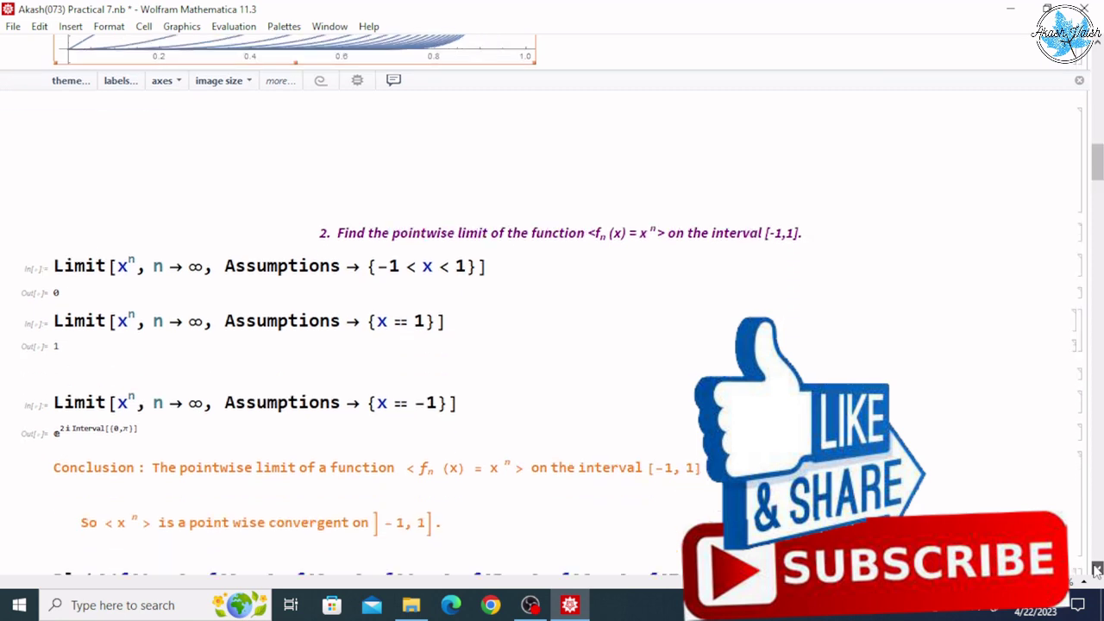
pyautogui.scroll(-3, 1096, 570)
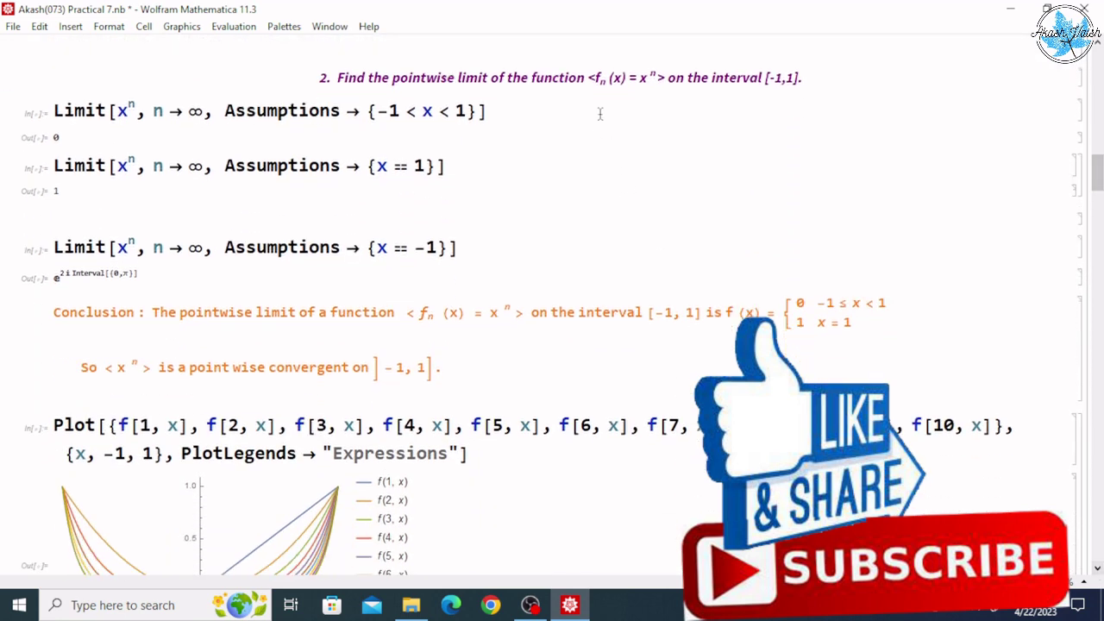
pyautogui.doubleClick(644, 79)
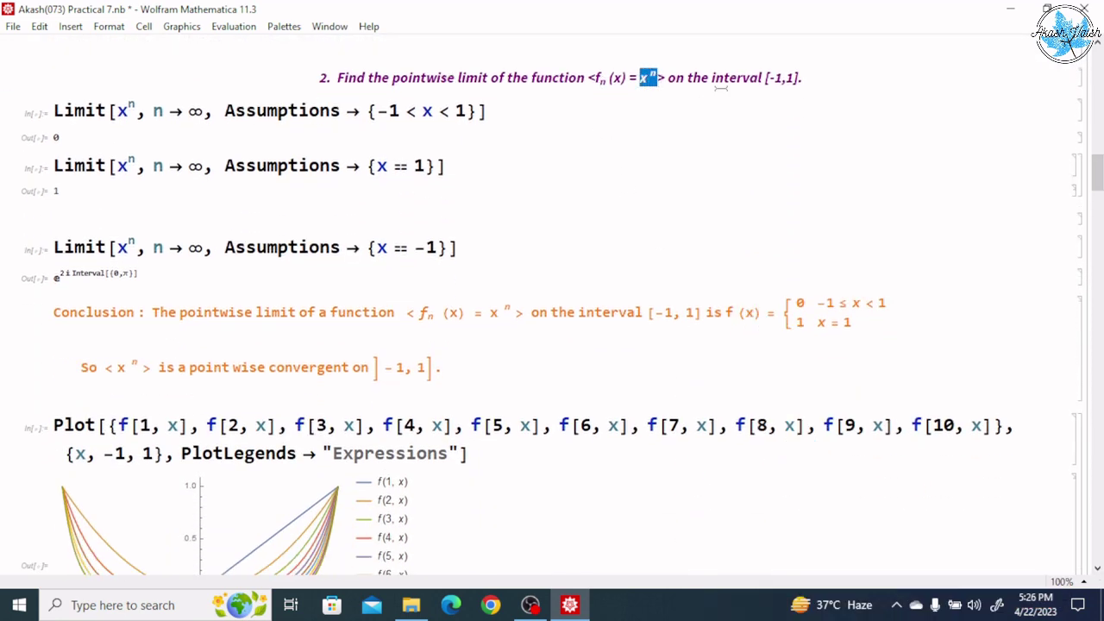
pyautogui.moveTo(764, 79); pyautogui.dragTo(803, 78)
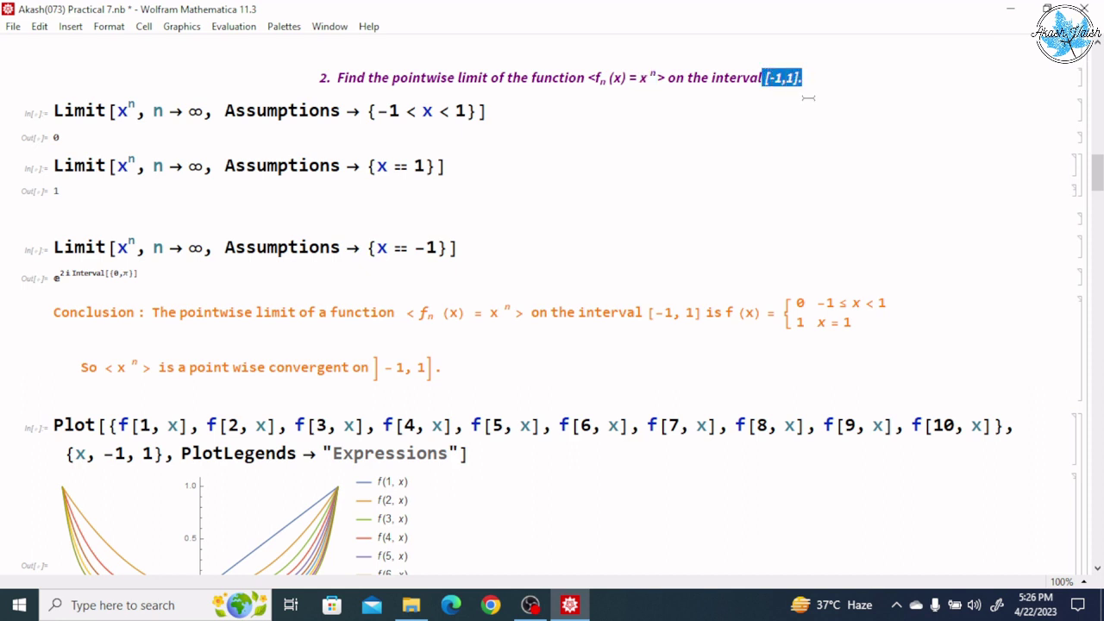
pyautogui.click(810, 98)
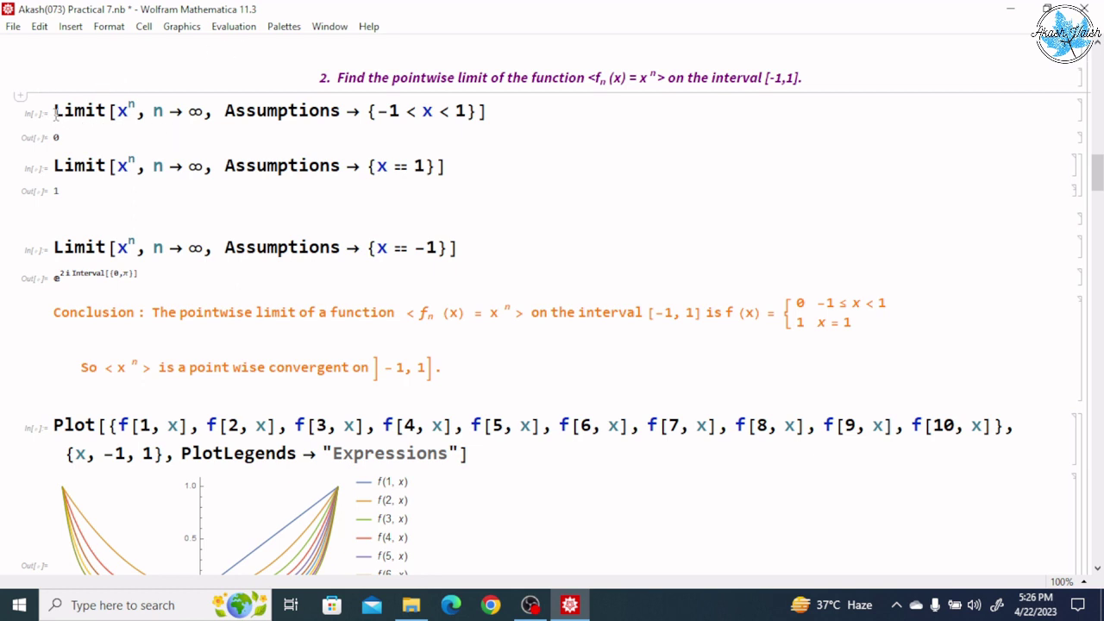
pyautogui.moveTo(53, 110); pyautogui.dragTo(107, 111)
pyautogui.click(117, 127)
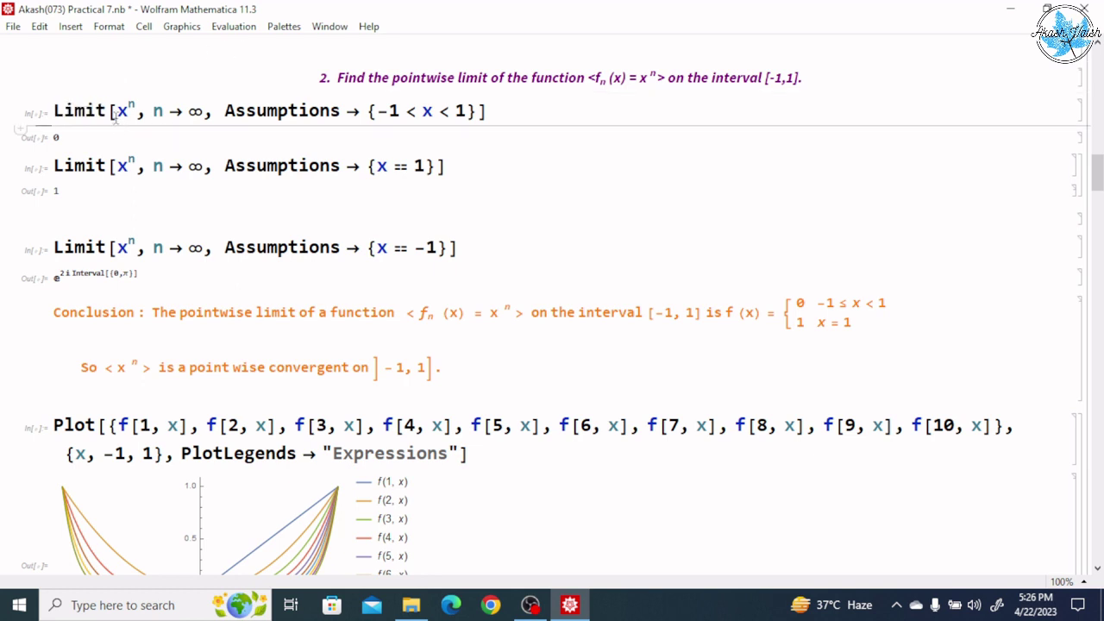
pyautogui.doubleClick(123, 110)
pyautogui.moveTo(153, 110); pyautogui.dragTo(342, 106)
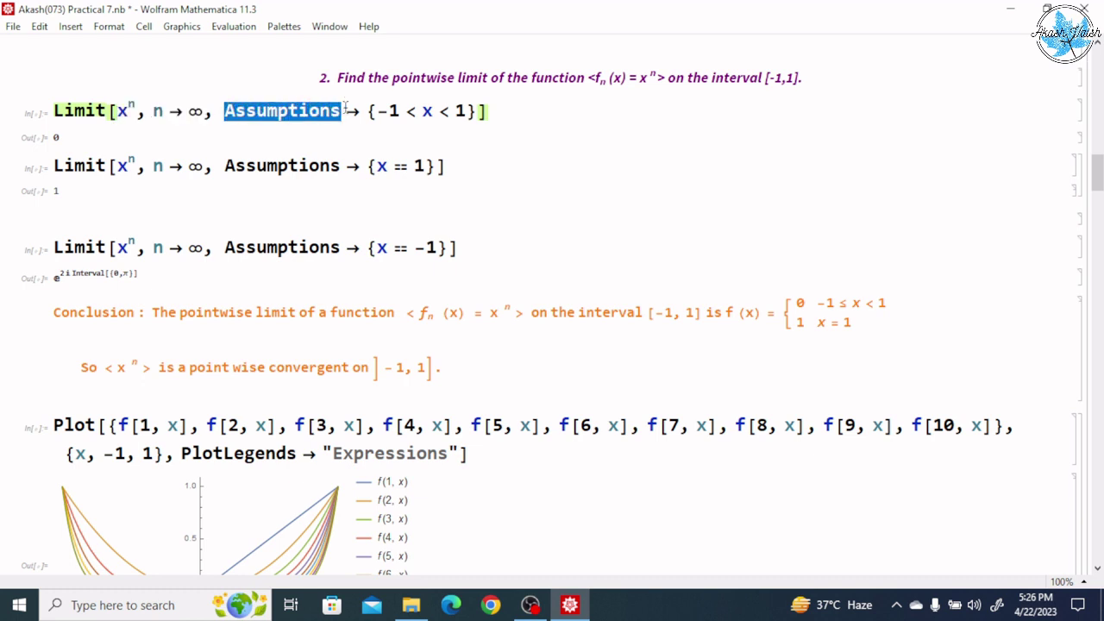
pyautogui.click(407, 129)
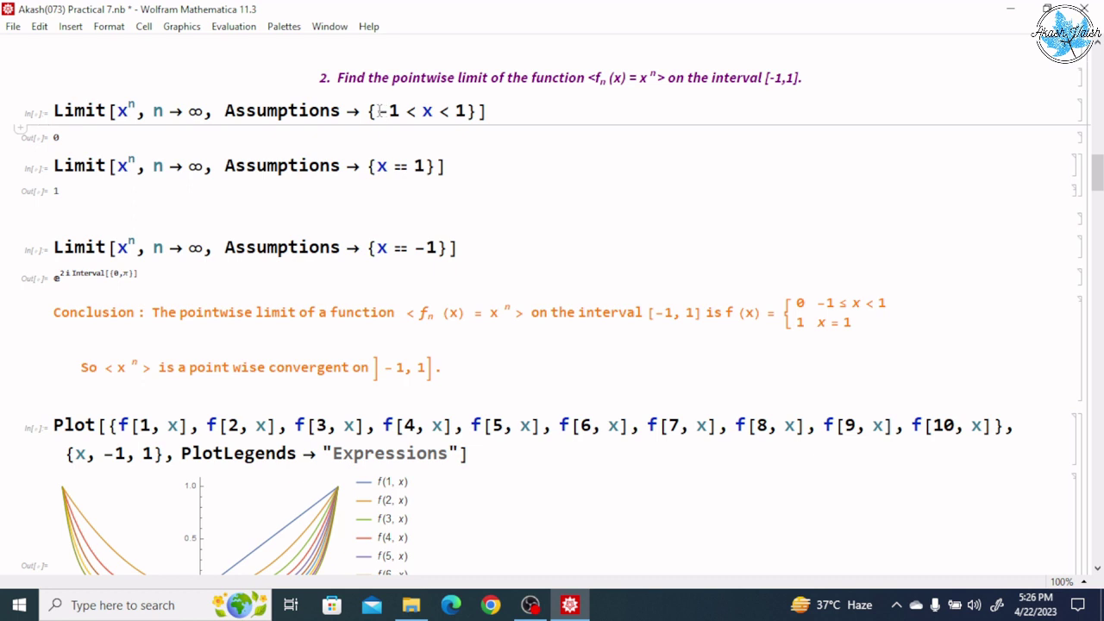
pyautogui.moveTo(377, 110); pyautogui.dragTo(470, 107)
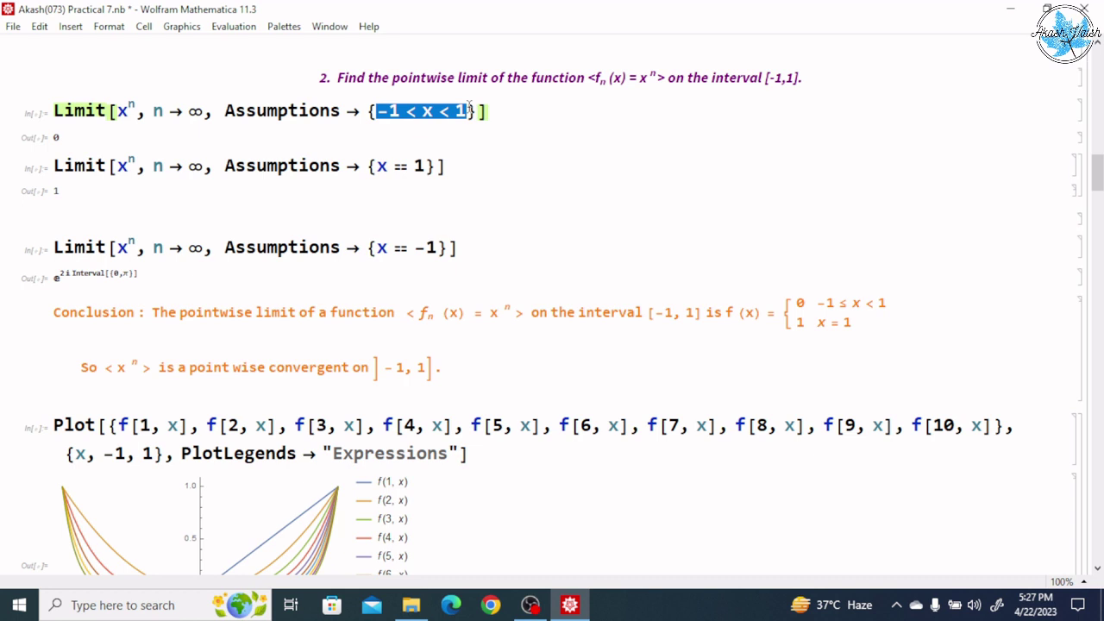
pyautogui.scroll(-1, 470, 107)
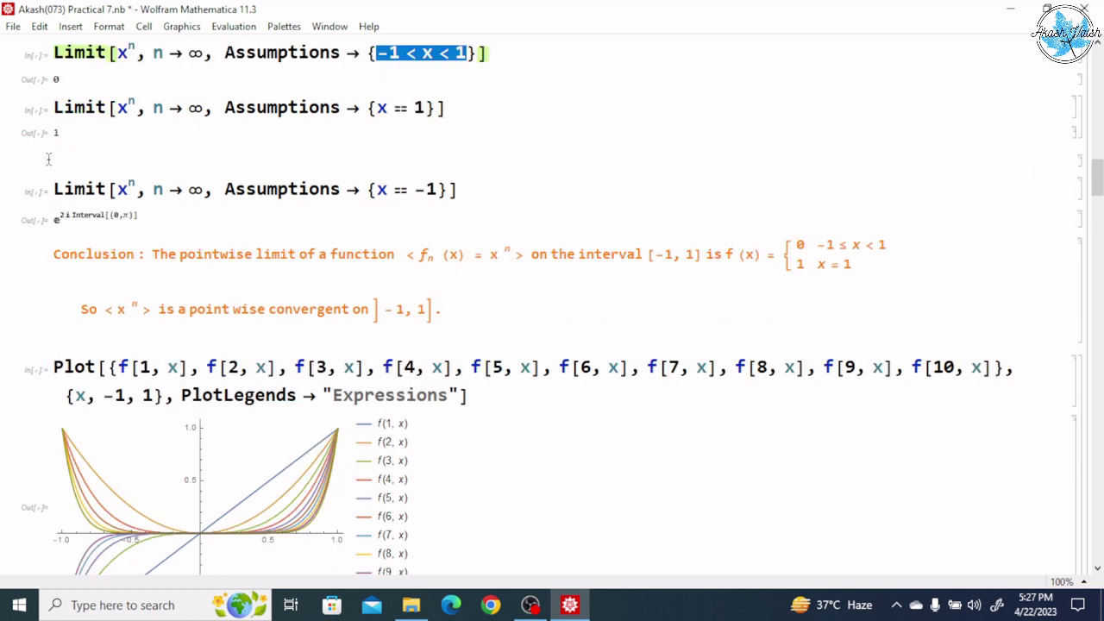
# - Enlarge the text of the output below the Limit command that assumes -1 < x < 1
pyautogui.scroll(-1, 61, 83)
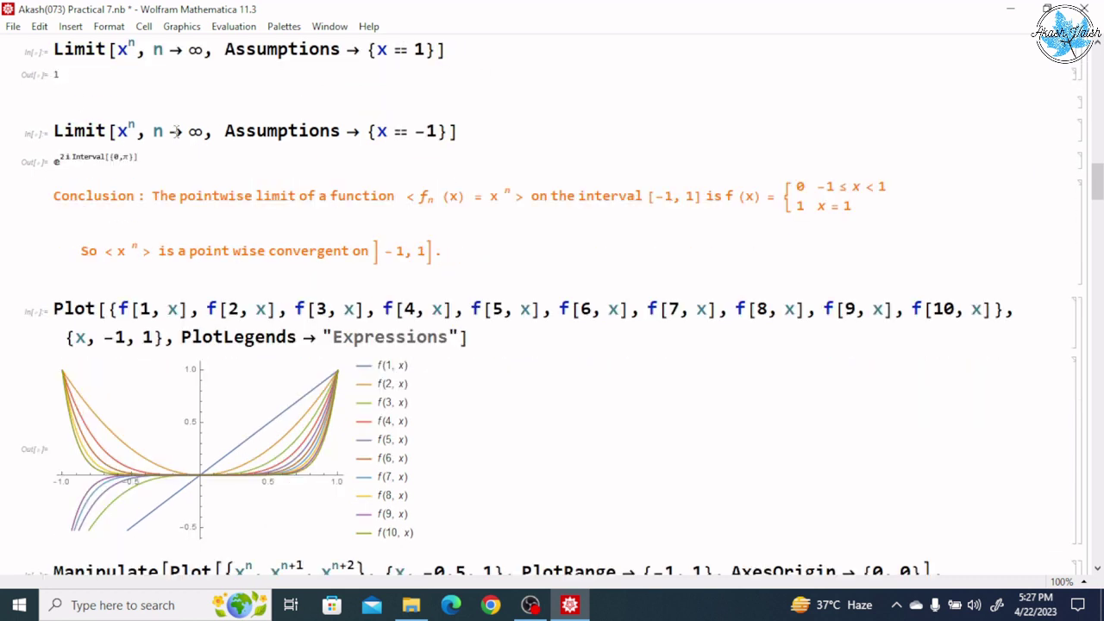
pyautogui.click(1098, 42)
pyautogui.click(1097, 43)
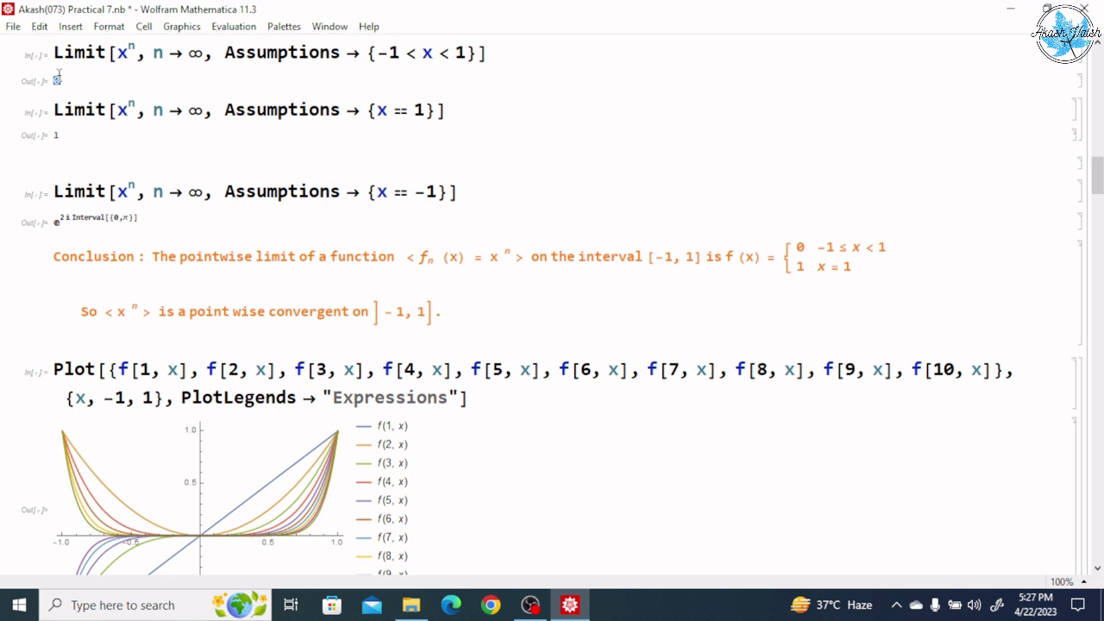
pyautogui.hotkey('ctrl', '=')
pyautogui.hotkey('ctrl', '=')
pyautogui.hotkey('ctrl', '=')
pyautogui.hotkey('ctrl', '=')
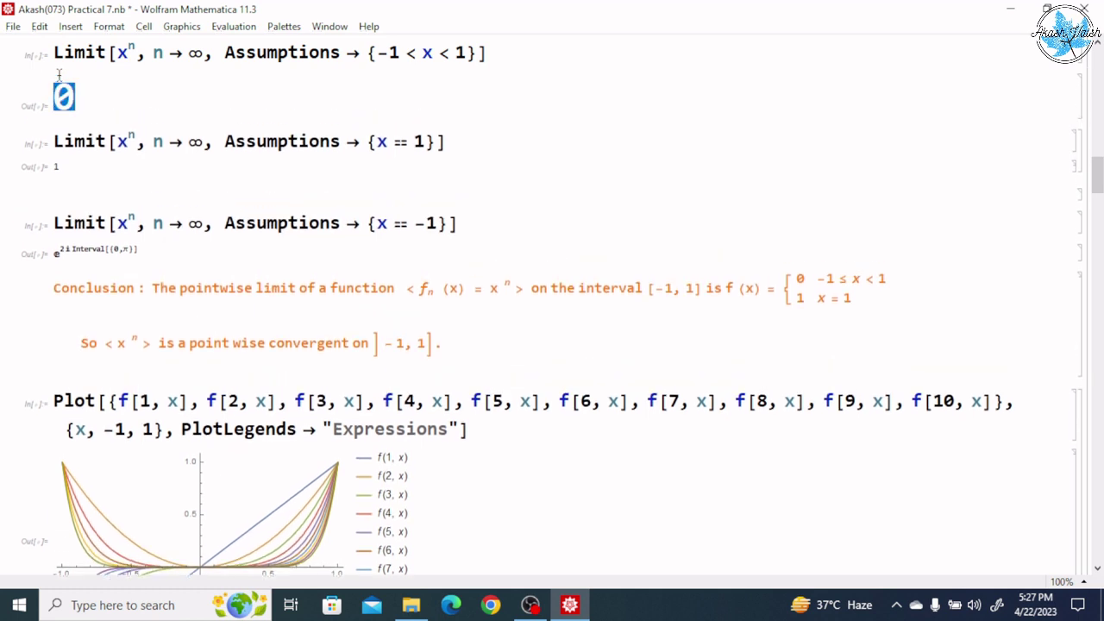
pyautogui.click(189, 184)
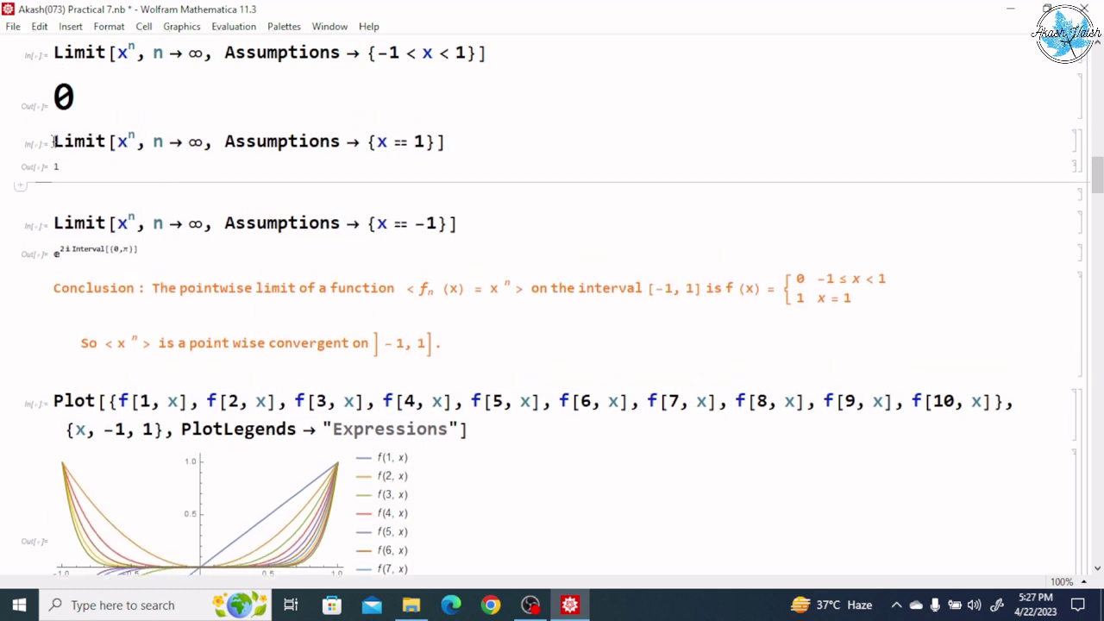
# - Review the x == 1 assumption of the second Limit command and enlarge the text of its output
pyautogui.moveTo(53, 142); pyautogui.dragTo(360, 144)
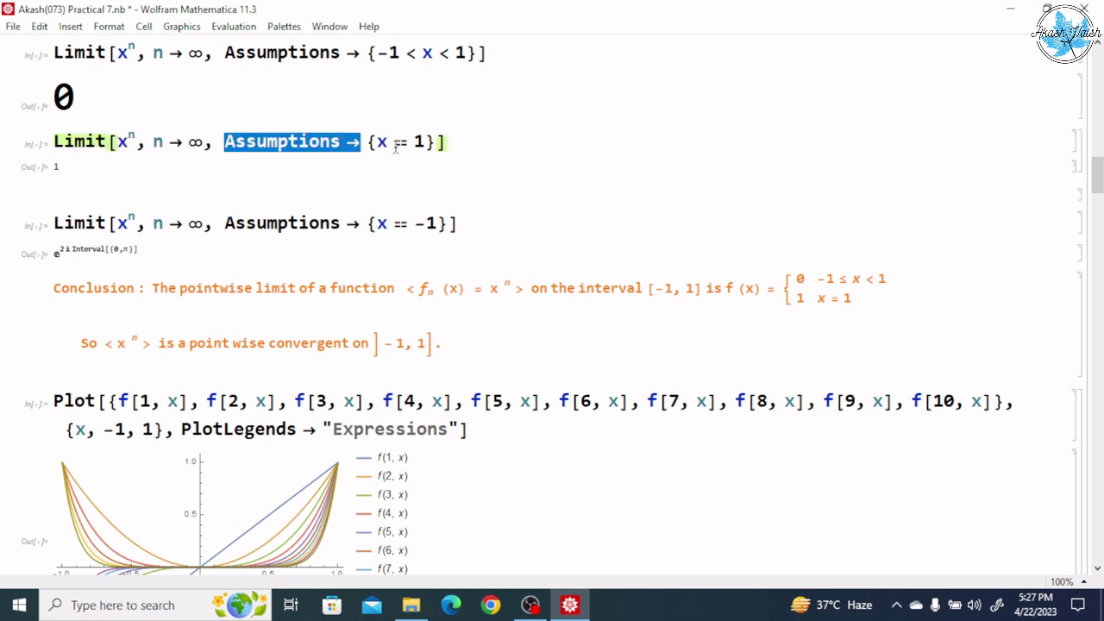
pyautogui.moveTo(369, 144); pyautogui.dragTo(433, 143)
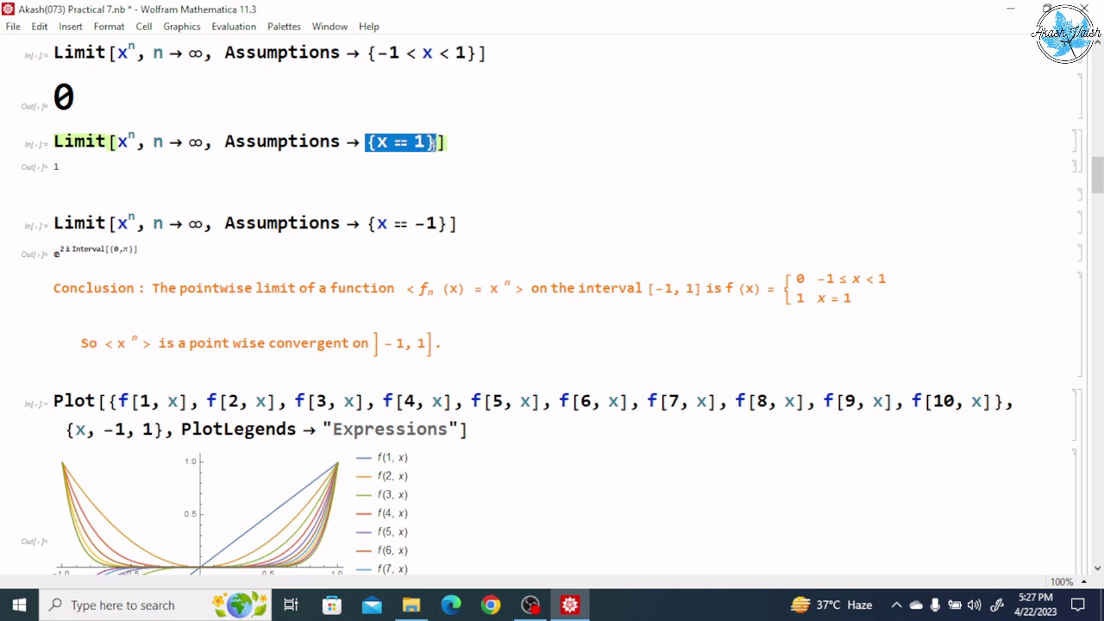
pyautogui.doubleClick(56, 165)
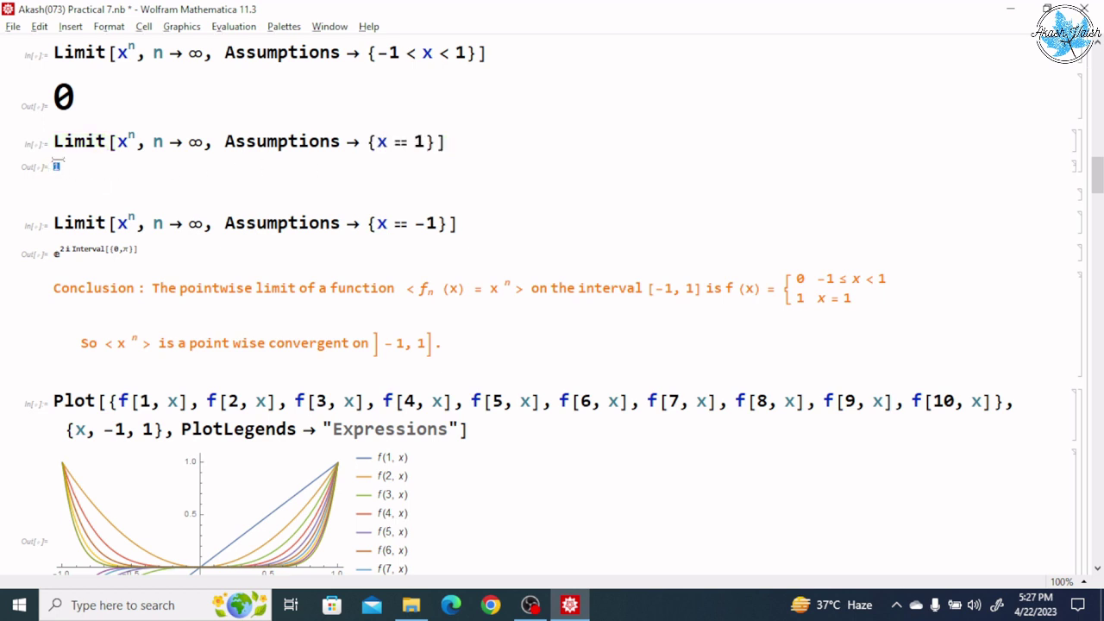
pyautogui.press('BackSpace')
pyautogui.write('=')
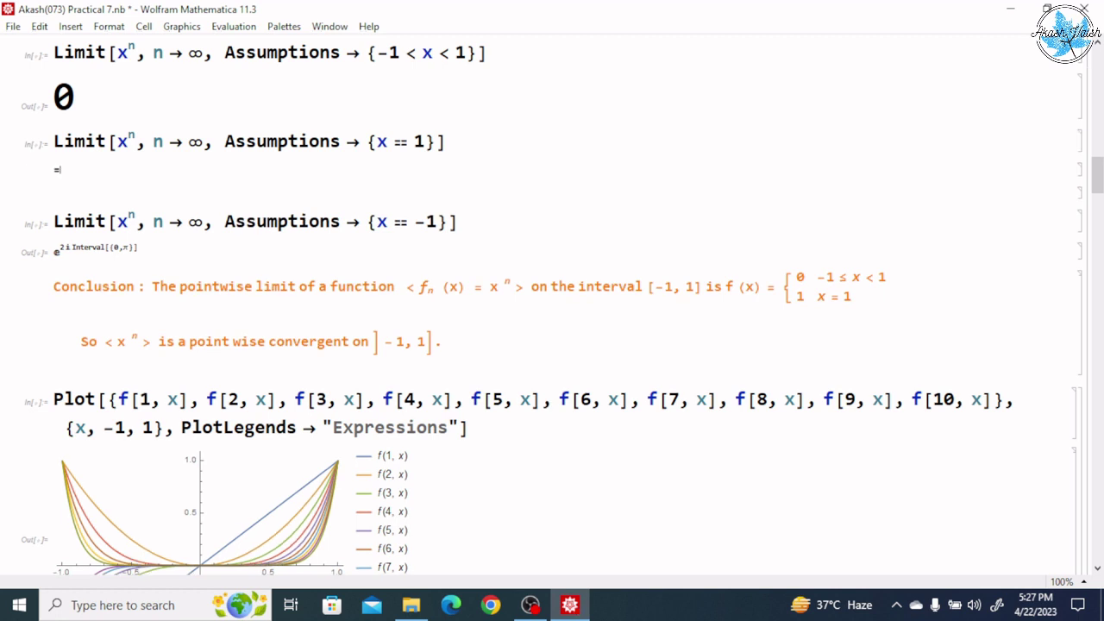
pyautogui.hotkey('ctrl', 'z')
pyautogui.hotkey('ctrl', 'shift', '.')
pyautogui.hotkey('ctrl', 'shift', '.')
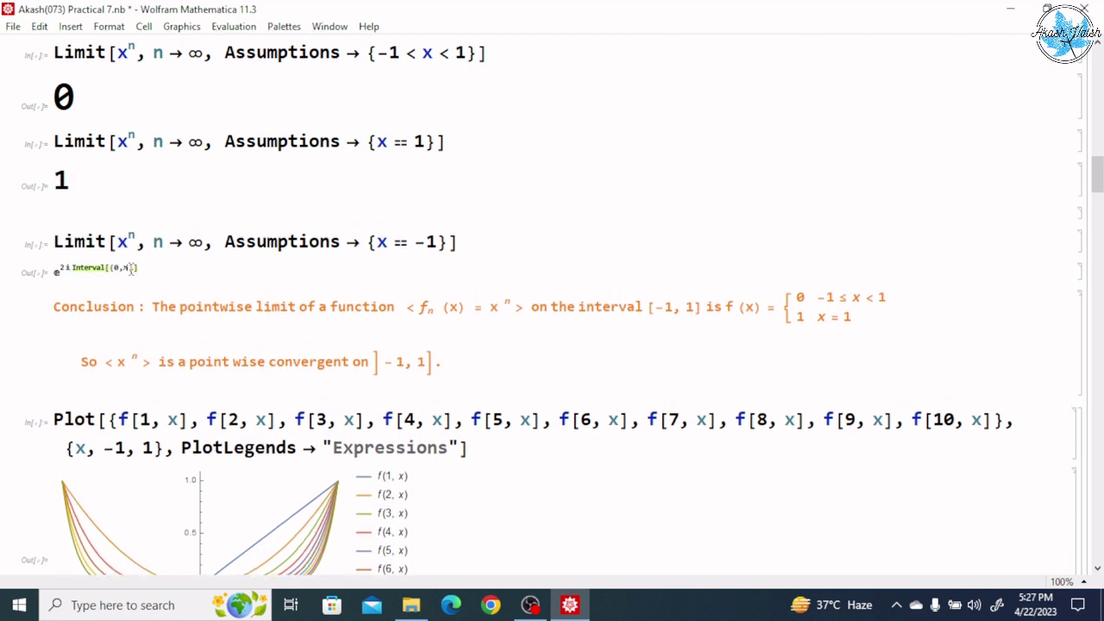
# - Review the x == -1 assumption of the third Limit command and enlarge the text of its output
pyautogui.click(86, 267)
pyautogui.moveTo(117, 244); pyautogui.dragTo(437, 245)
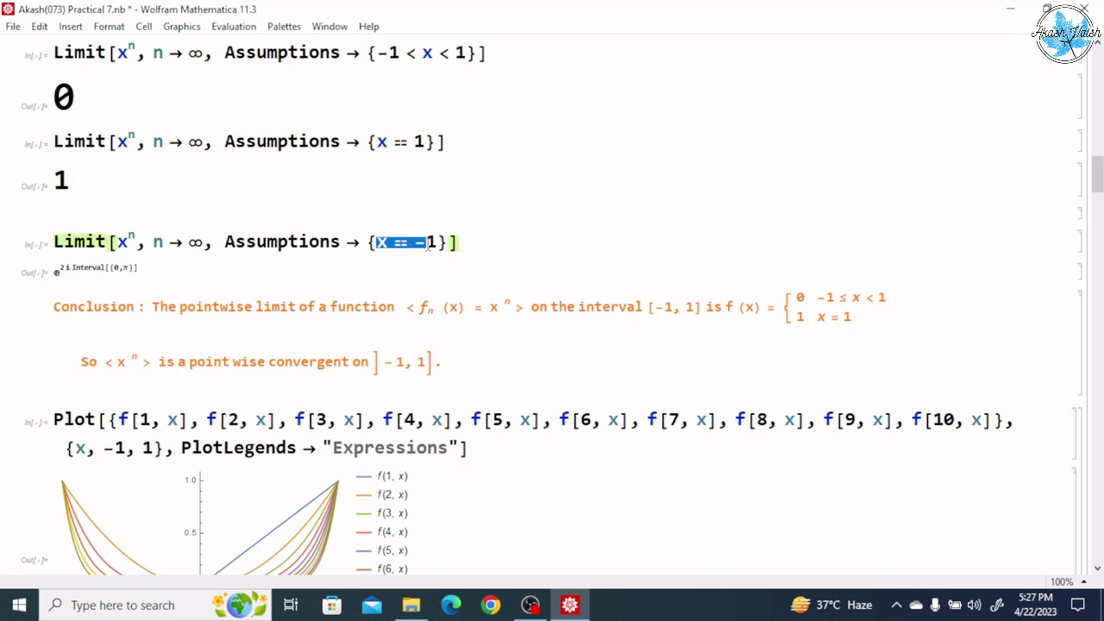
pyautogui.click(401, 143)
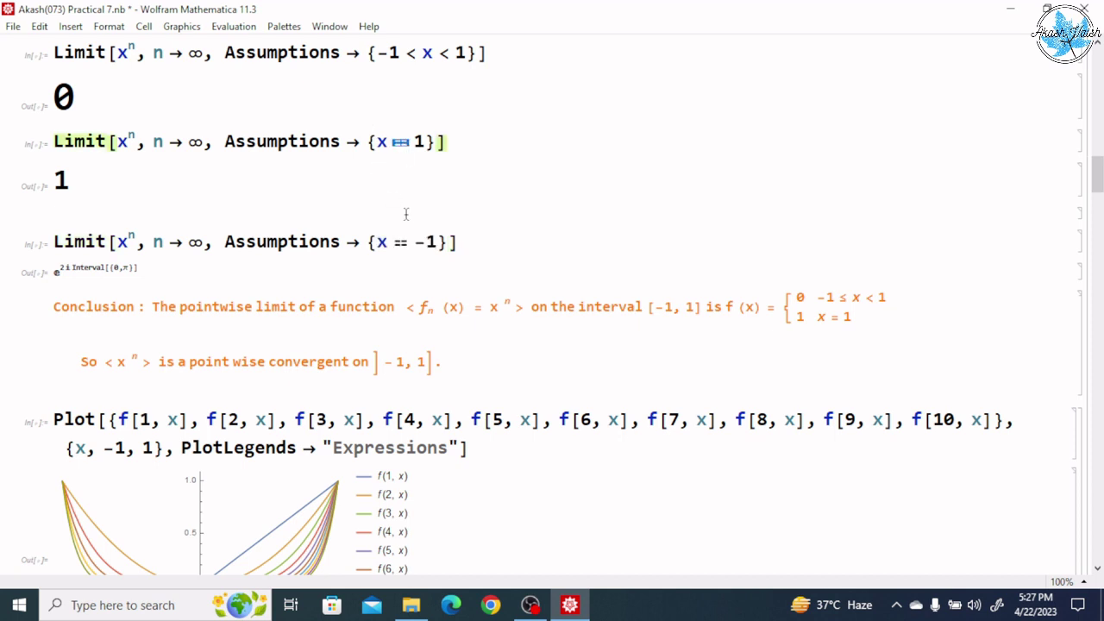
pyautogui.click(400, 242)
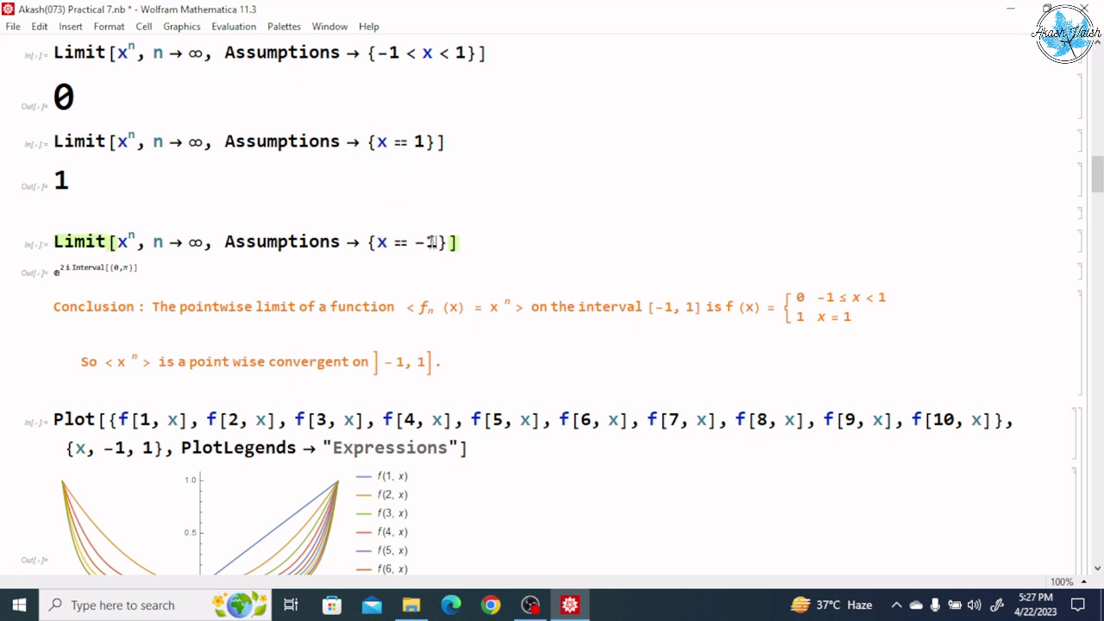
pyautogui.doubleClick(429, 243)
pyautogui.scroll(1, 203, 242)
pyautogui.moveTo(143, 332); pyautogui.dragTo(82, 332)
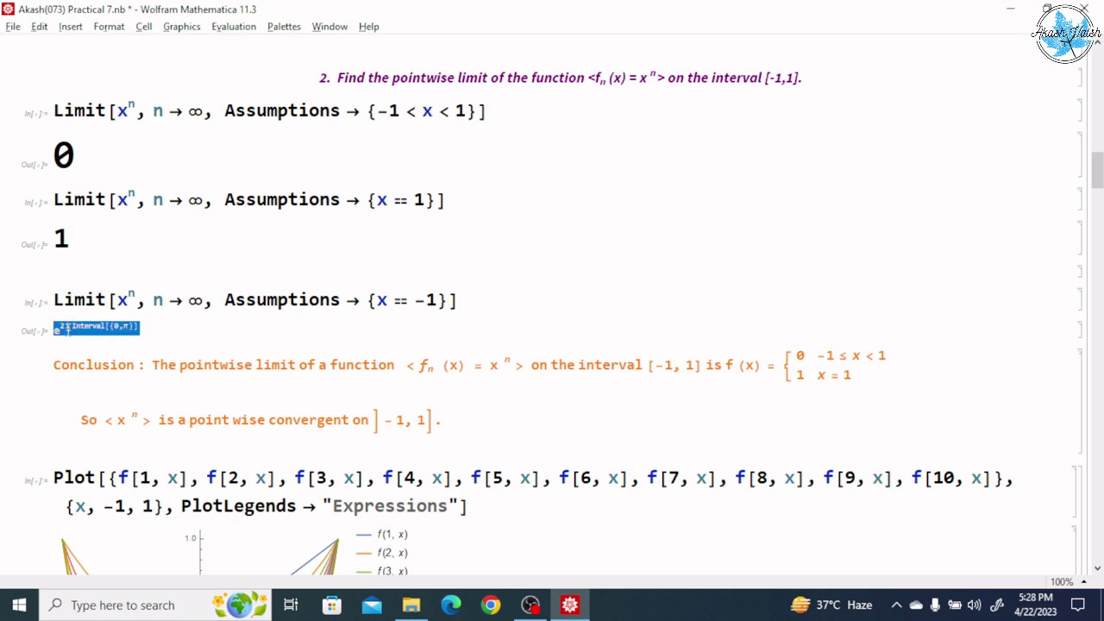
pyautogui.hotkey('ctrl', 'shift', '.')
pyautogui.hotkey('ctrl', 'shift', '.')
pyautogui.hotkey('ctrl', 'shift', '.')
pyautogui.hotkey('ctrl', 'shift', '.')
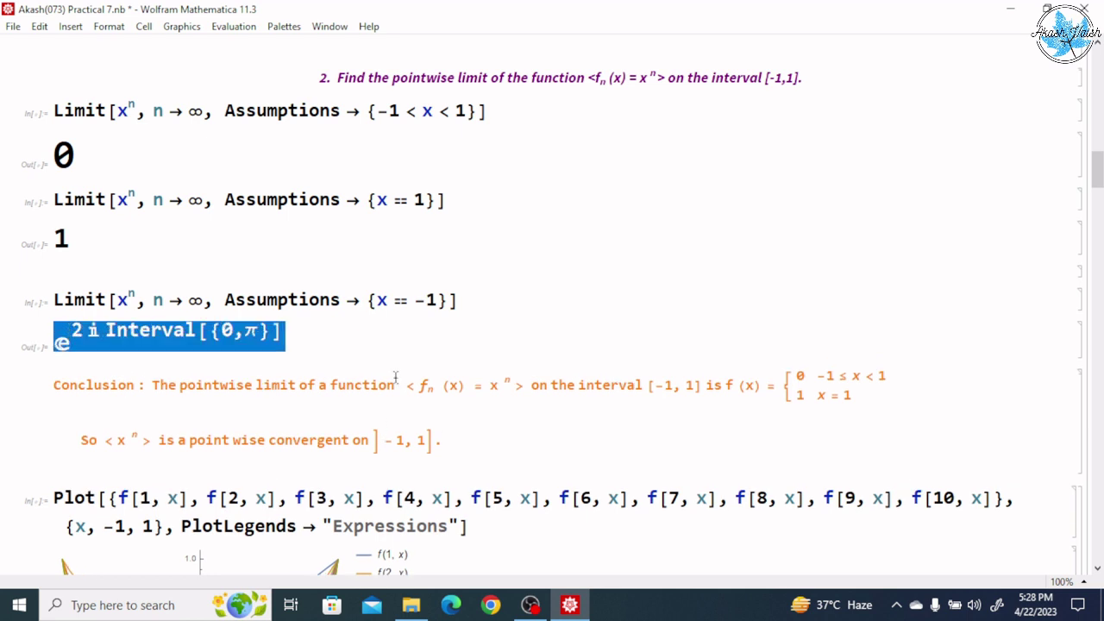
pyautogui.press('Right')
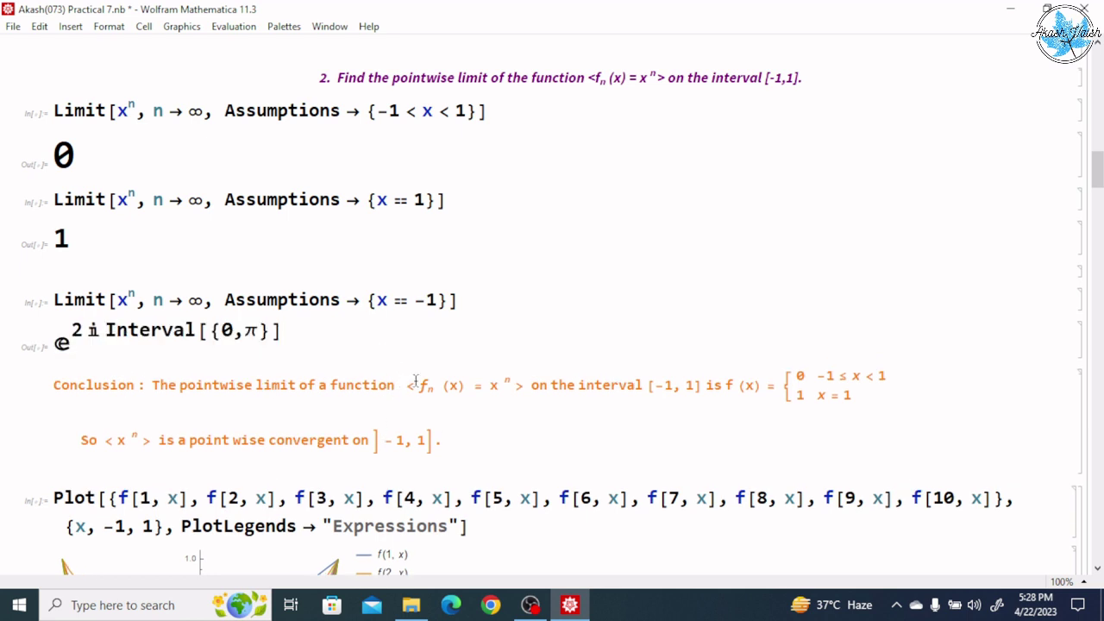
# - Examine problem 2's conclusion: the interval [-1, 1], both cases of the piecewise limit f(x), and the open end of the convergence interval
pyautogui.click(1098, 570)
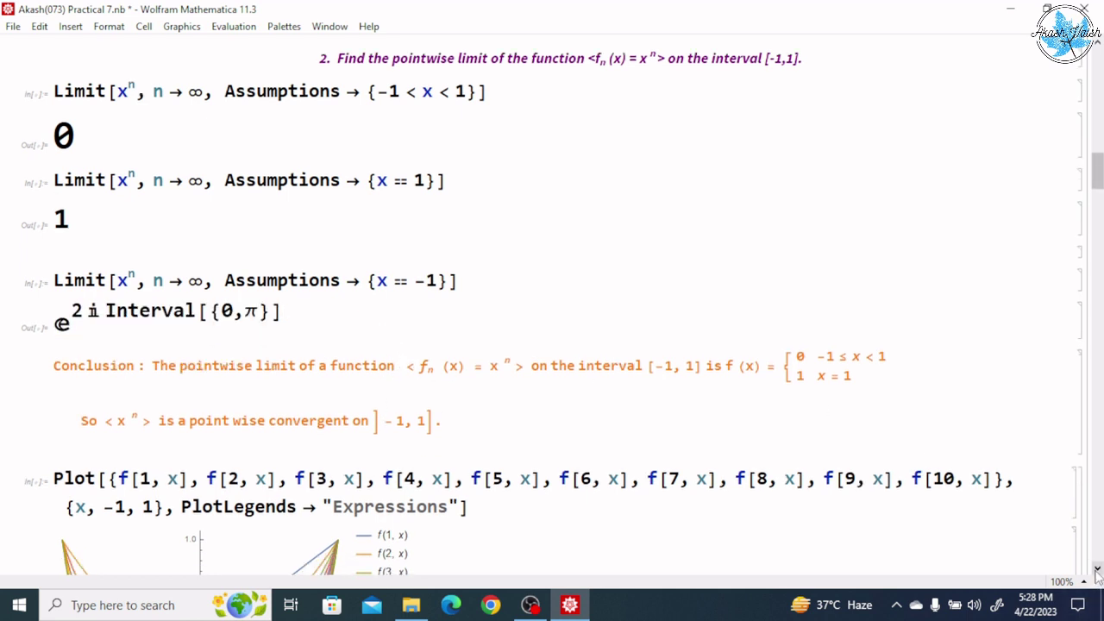
pyautogui.click(1098, 570)
pyautogui.click(1098, 570)
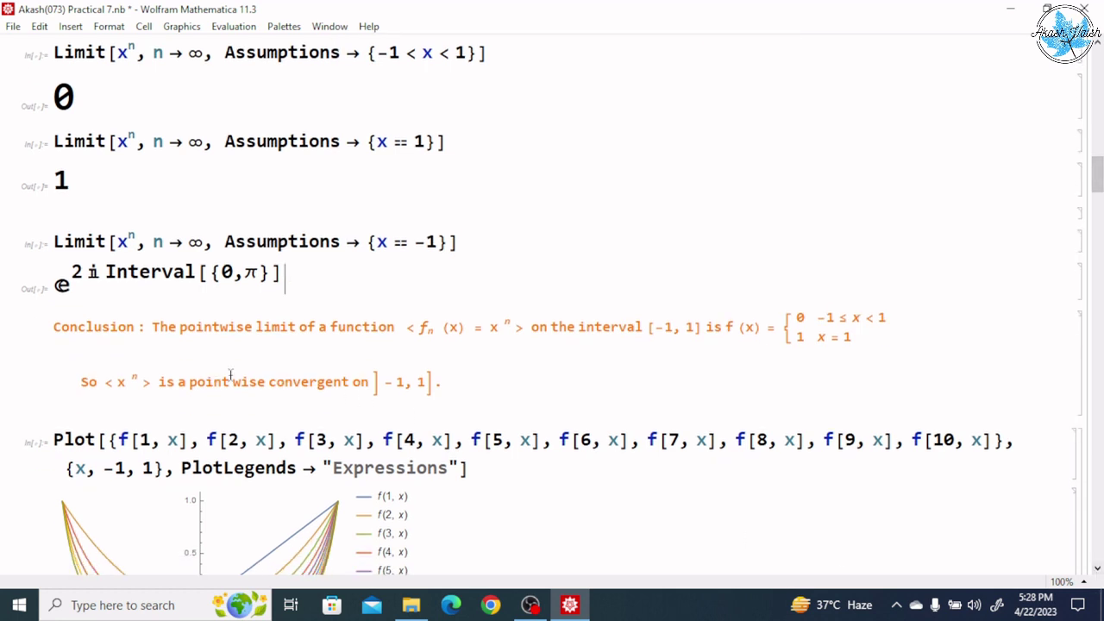
pyautogui.moveTo(154, 329); pyautogui.dragTo(447, 326)
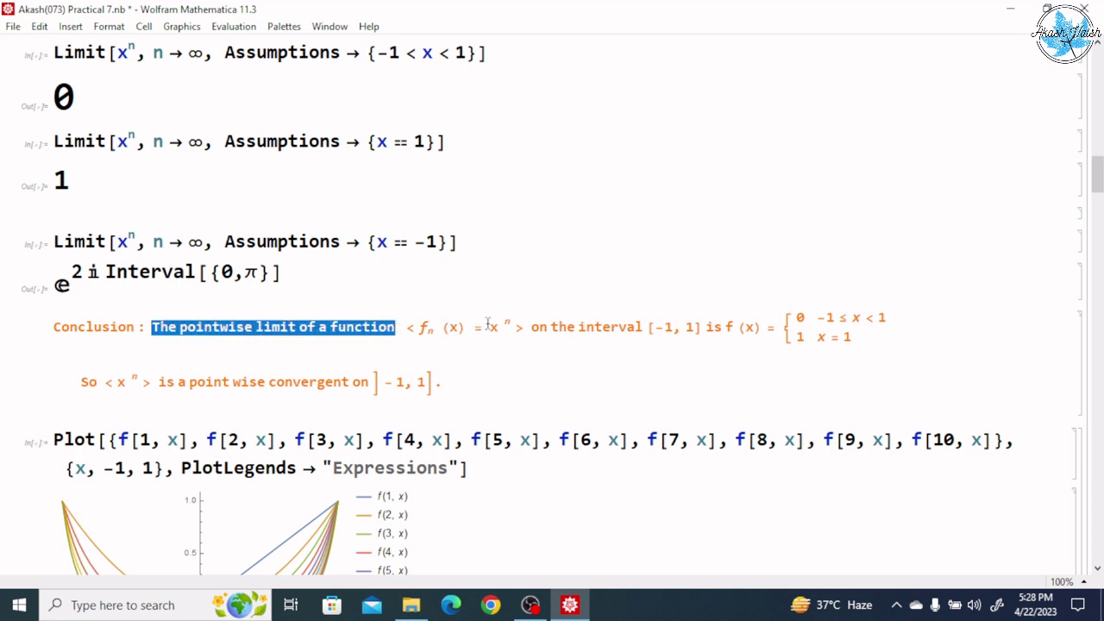
pyautogui.click(488, 328)
pyautogui.moveTo(530, 328); pyautogui.dragTo(708, 329)
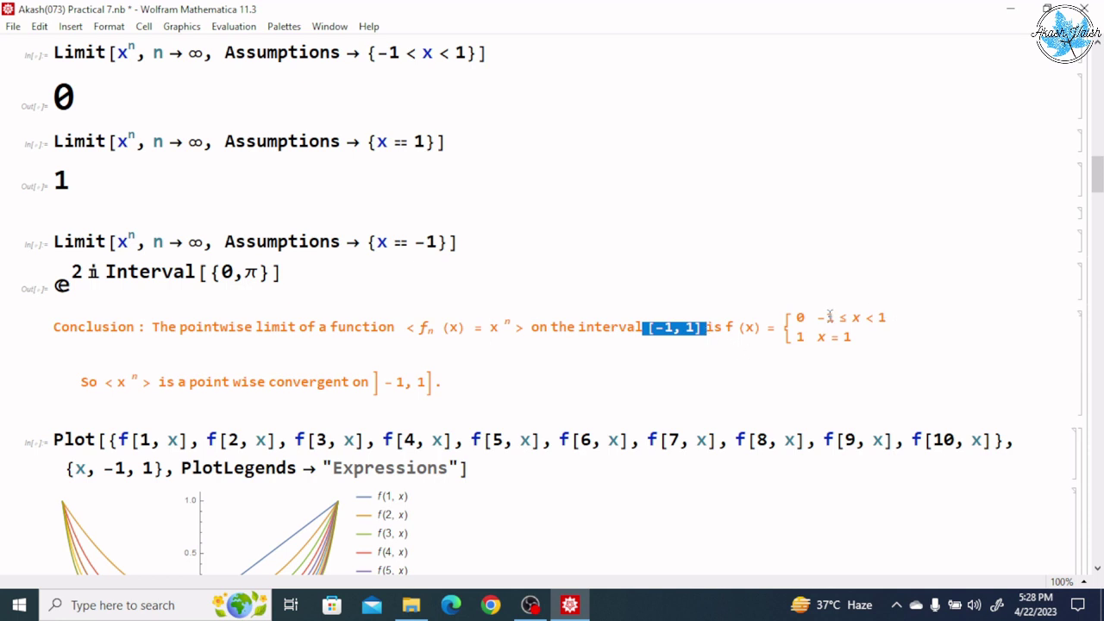
pyautogui.moveTo(816, 319); pyautogui.dragTo(886, 319)
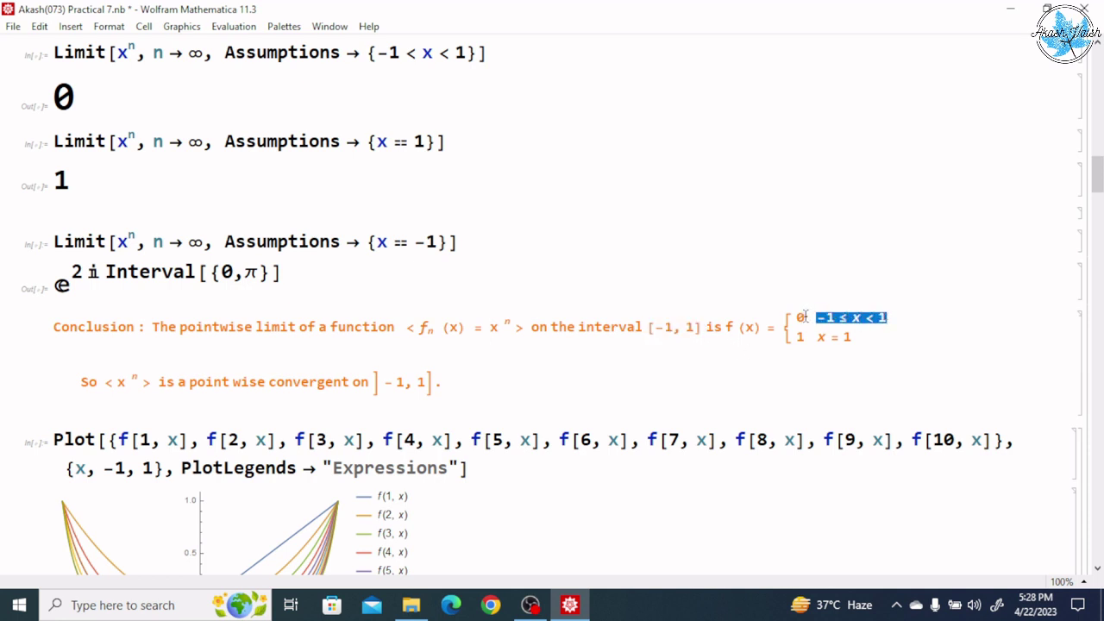
pyautogui.click(799, 317)
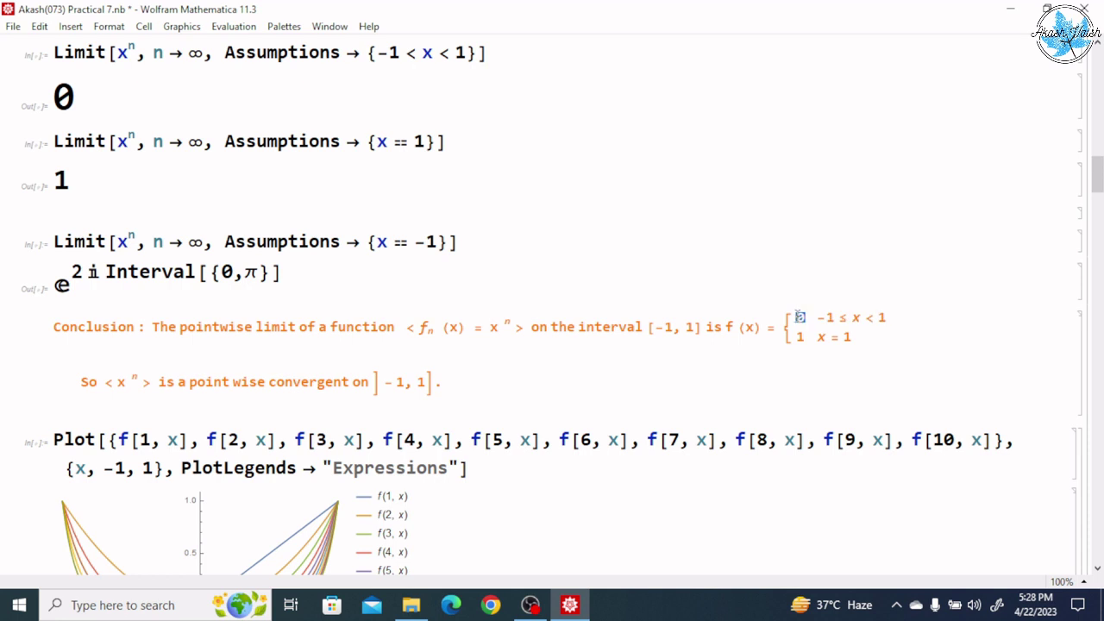
pyautogui.moveTo(817, 338)
pyautogui.mouseDown()
pyautogui.moveTo(834, 349)
pyautogui.moveTo(853, 339)
pyautogui.moveTo(800, 340)
pyautogui.mouseUp()
pyautogui.click(828, 345)
pyautogui.click(801, 338)
pyautogui.click(381, 384)
pyautogui.doubleClick(382, 383)
pyautogui.click(380, 382)
pyautogui.moveTo(394, 387)
pyautogui.mouseDown()
pyautogui.moveTo(437, 382)
pyautogui.moveTo(376, 383)
pyautogui.mouseUp()
# - Examine the arguments of the Plot command for f[1, x] to f[10, x]: the function list, the range {x, -1, 1} and the PlotLegends option
pyautogui.moveTo(53, 441); pyautogui.dragTo(110, 442)
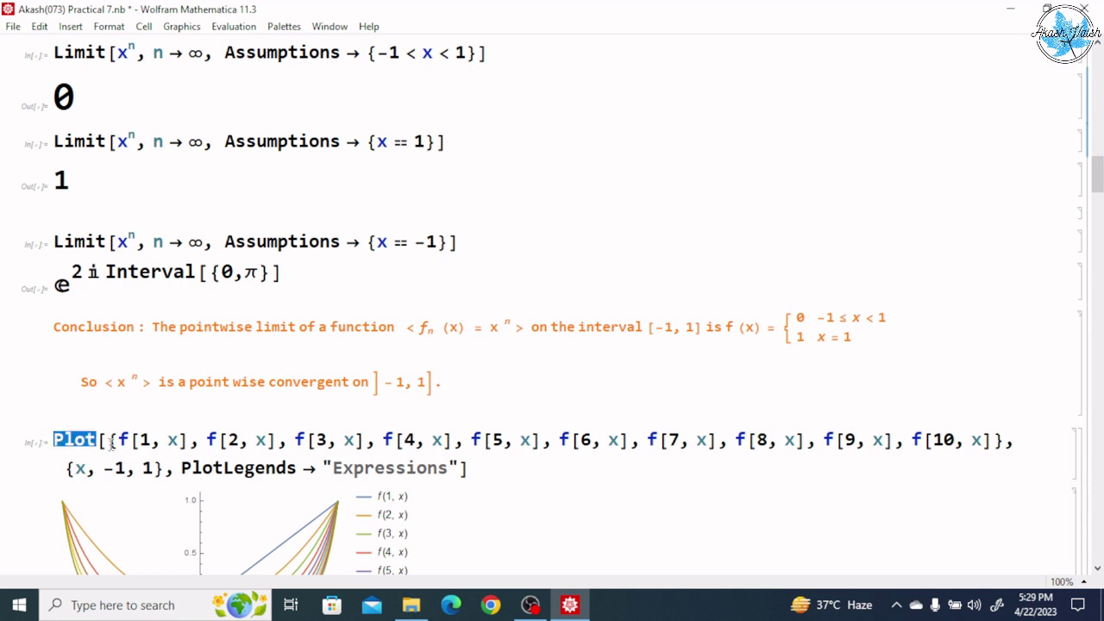
pyautogui.moveTo(111, 442); pyautogui.dragTo(157, 425)
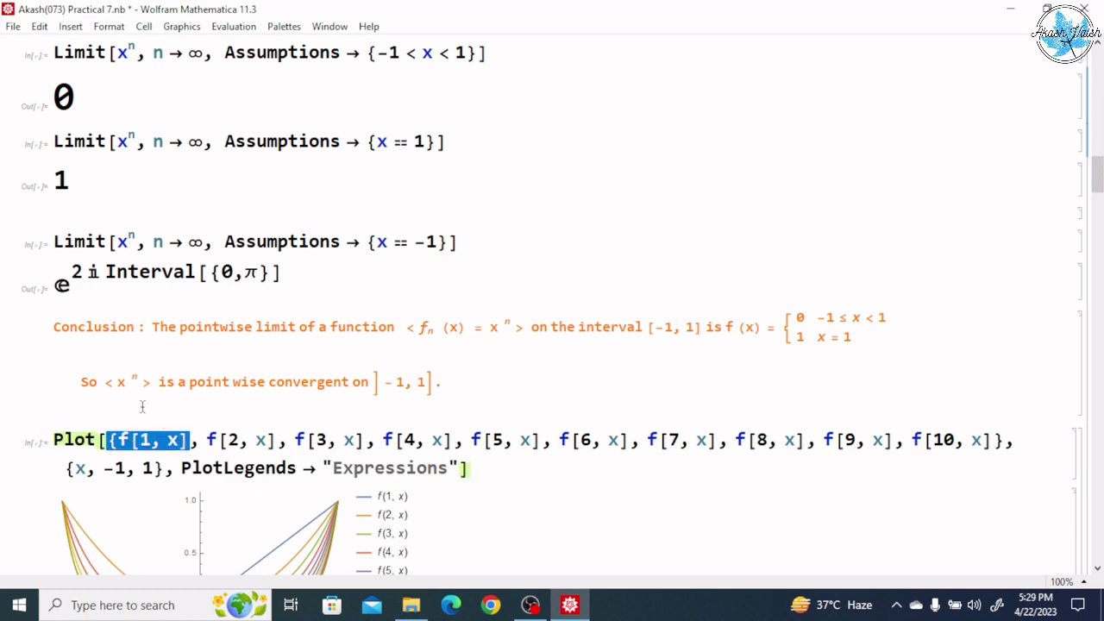
pyautogui.click(149, 419)
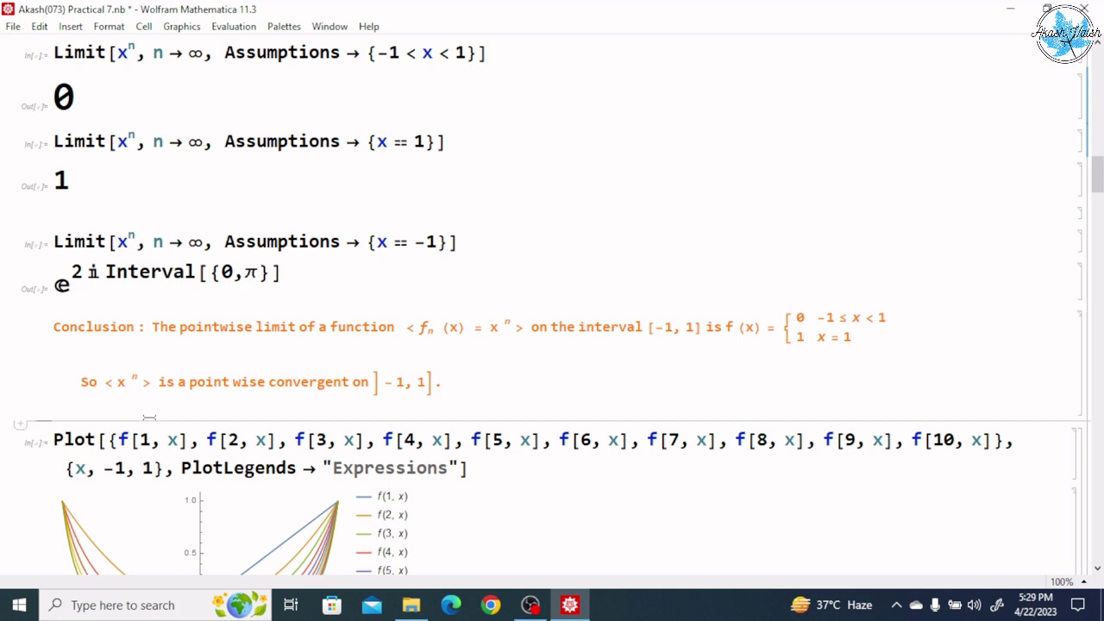
pyautogui.click(140, 442)
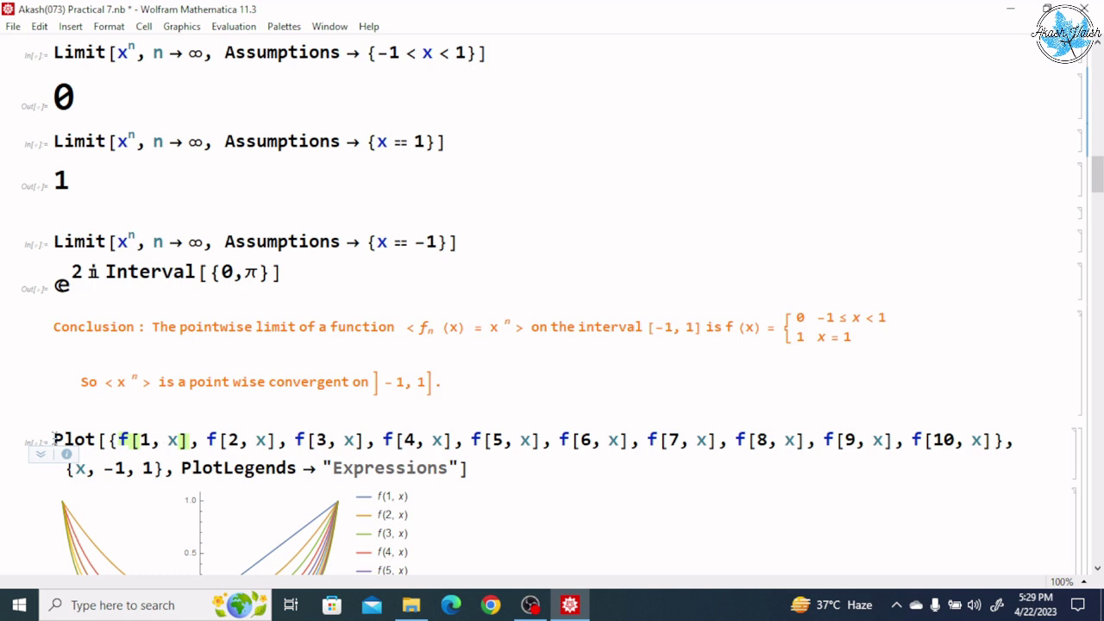
pyautogui.doubleClick(57, 440)
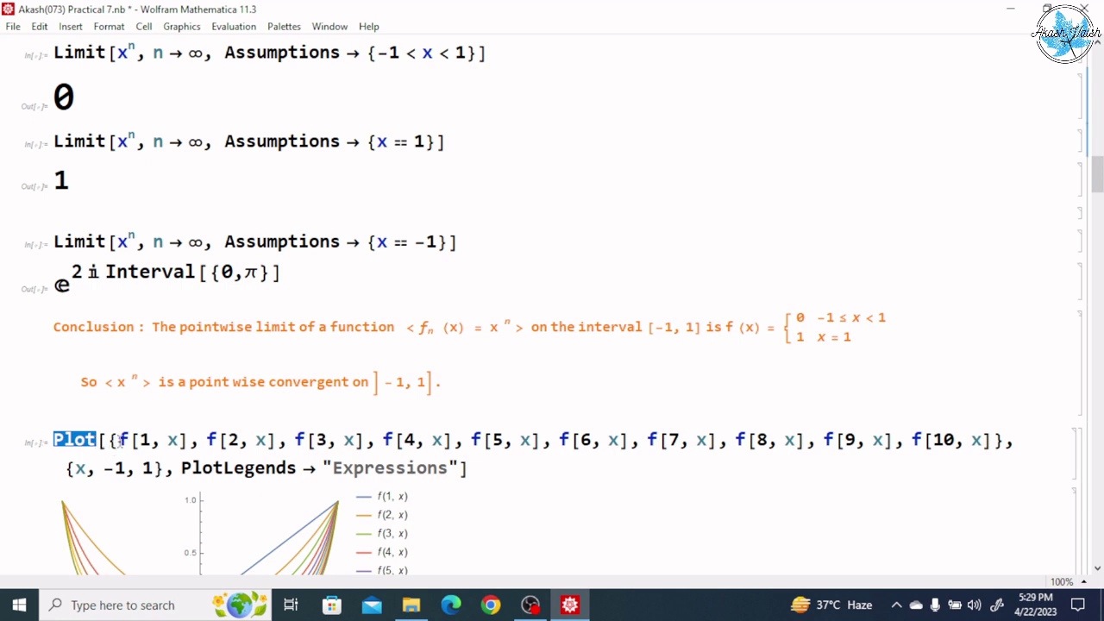
pyautogui.moveTo(117, 440); pyautogui.dragTo(425, 440)
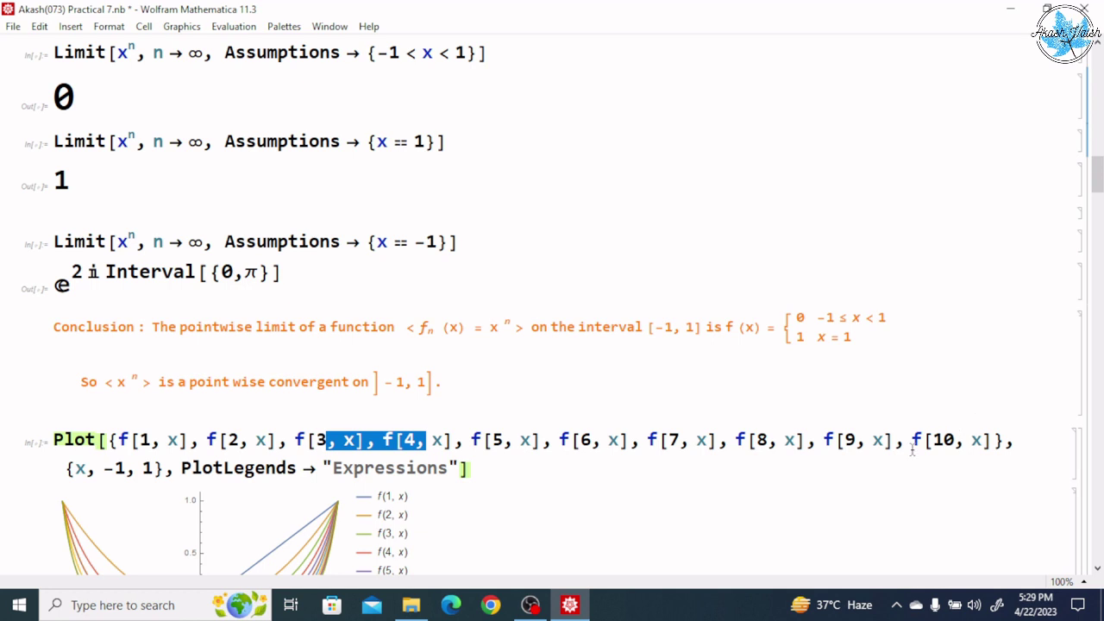
pyautogui.moveTo(911, 441); pyautogui.dragTo(994, 438)
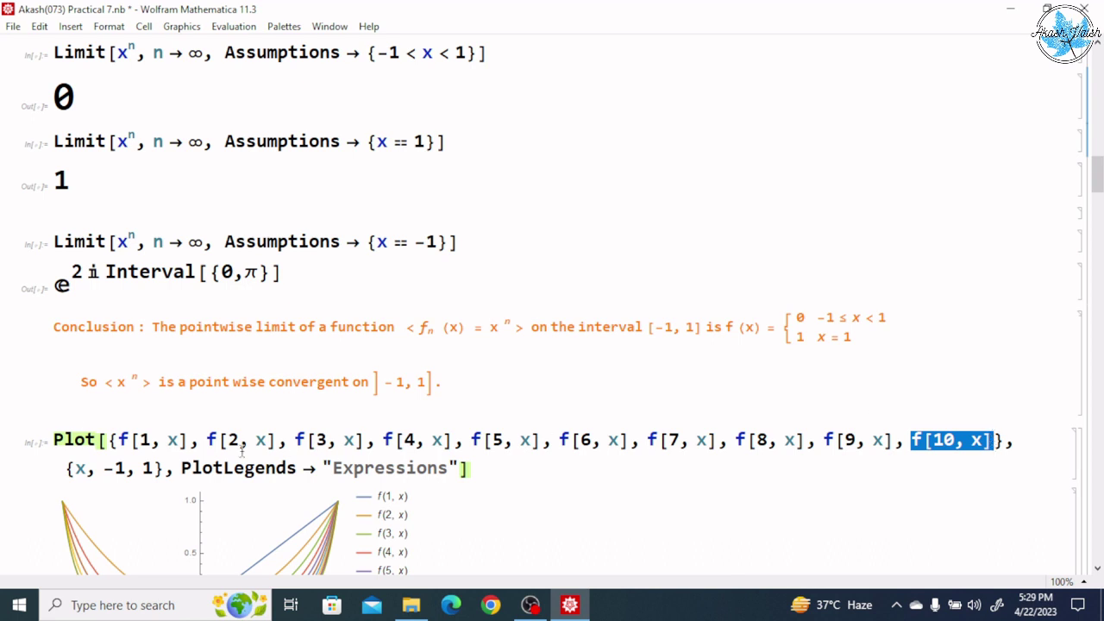
pyautogui.moveTo(64, 469); pyautogui.dragTo(166, 469)
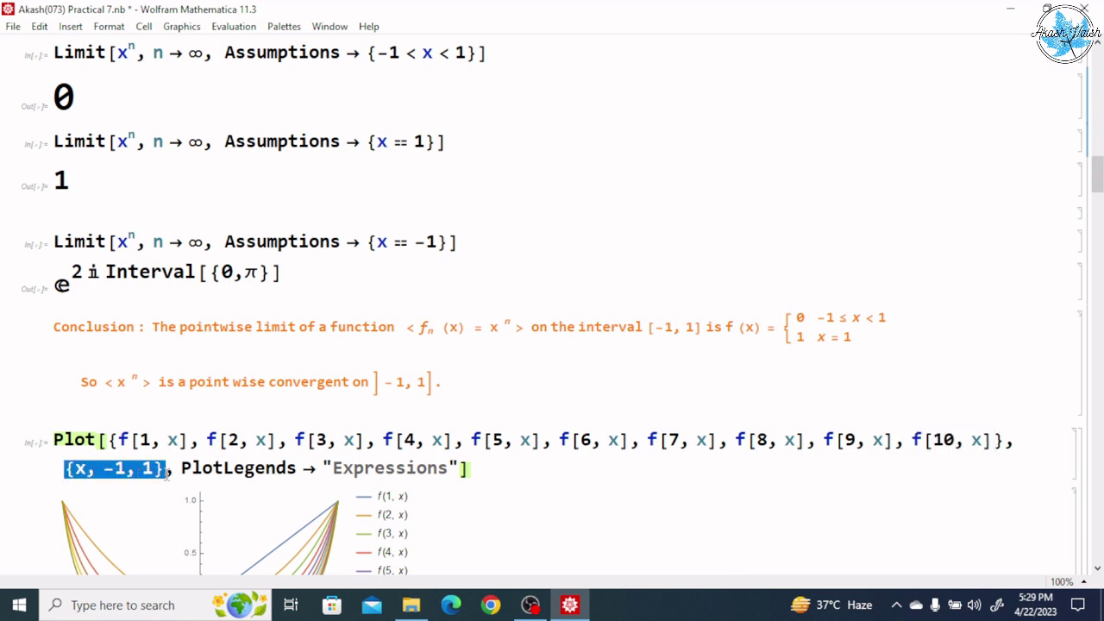
pyautogui.moveTo(180, 469); pyautogui.dragTo(469, 473)
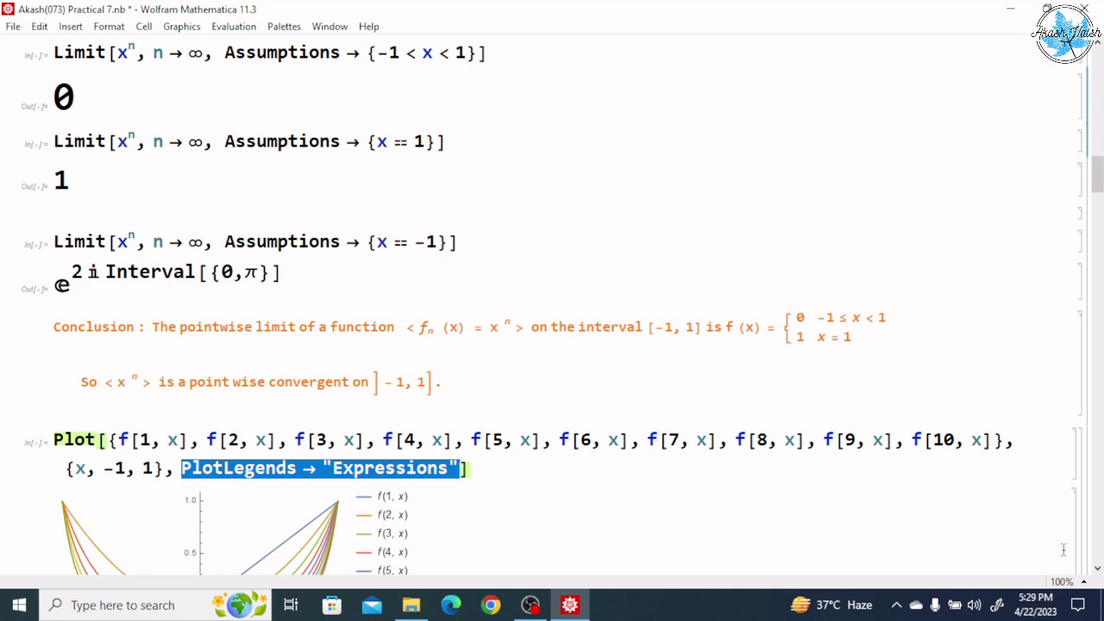
# - Enlarge the output plot of the f[1, x] to f[10, x] curves on [-1, 1] and bring the whole graph into view
pyautogui.click(1097, 570)
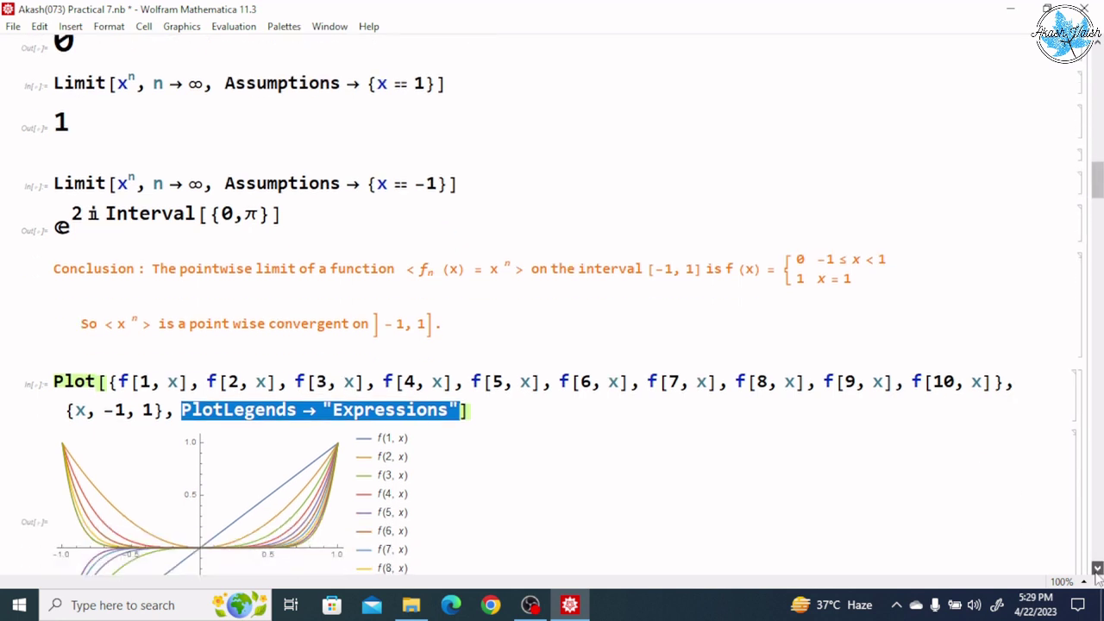
pyautogui.click(285, 376)
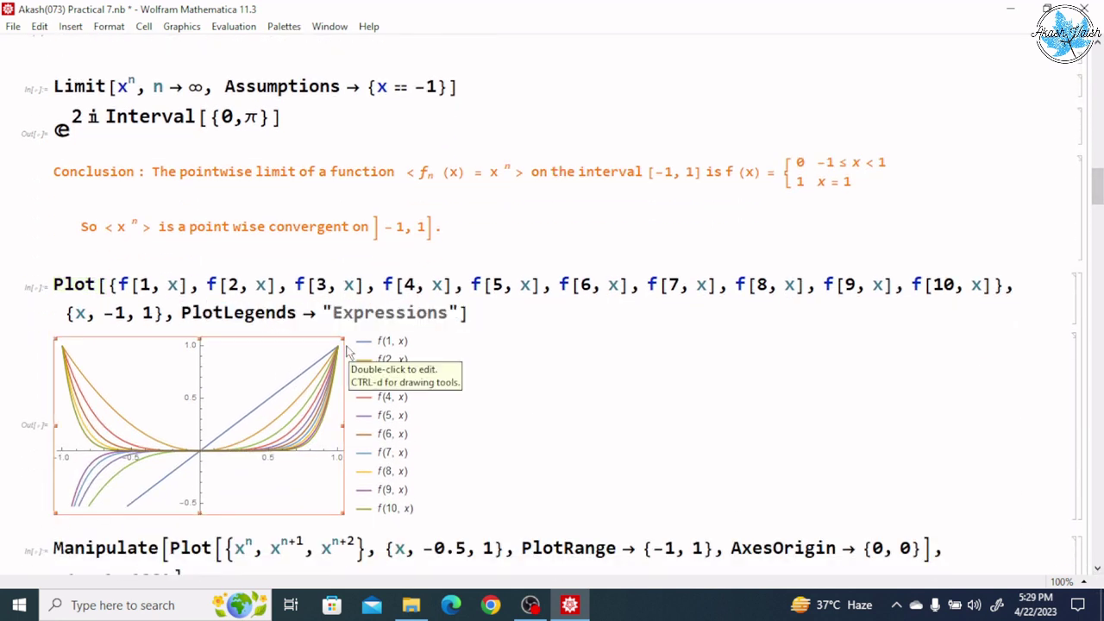
pyautogui.moveTo(342, 337); pyautogui.dragTo(518, 321)
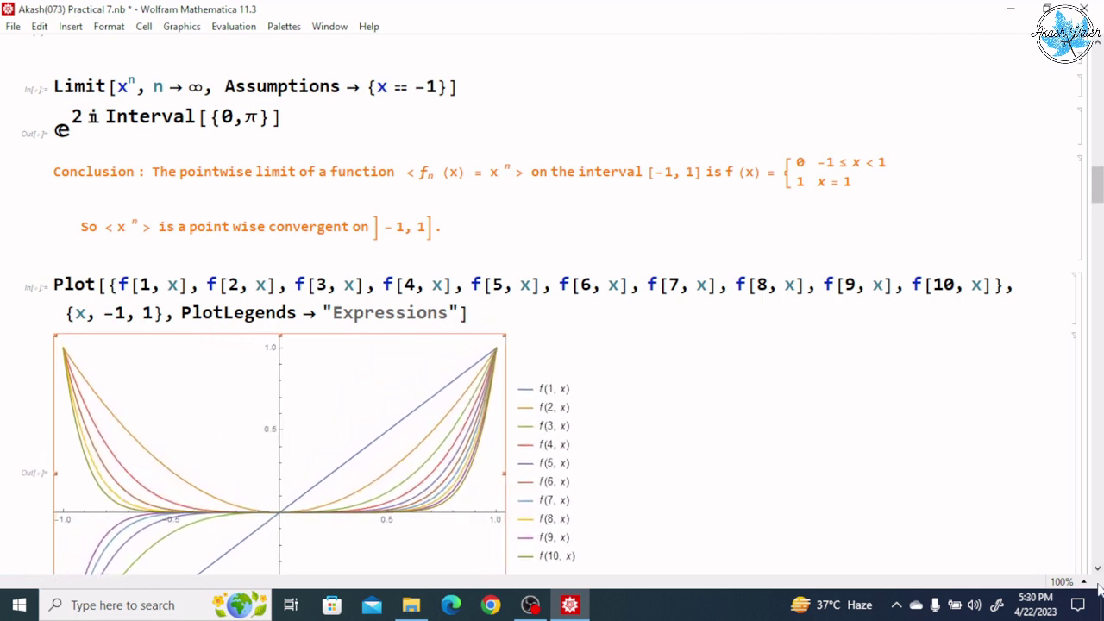
pyautogui.click(1097, 569)
pyautogui.click(1097, 570)
pyautogui.click(1097, 569)
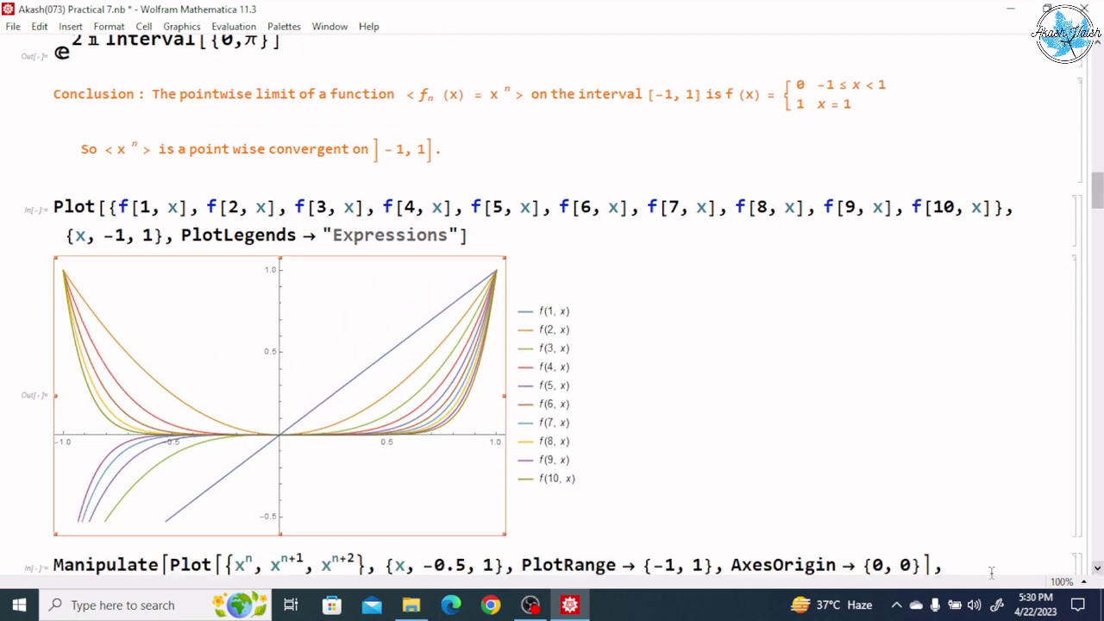